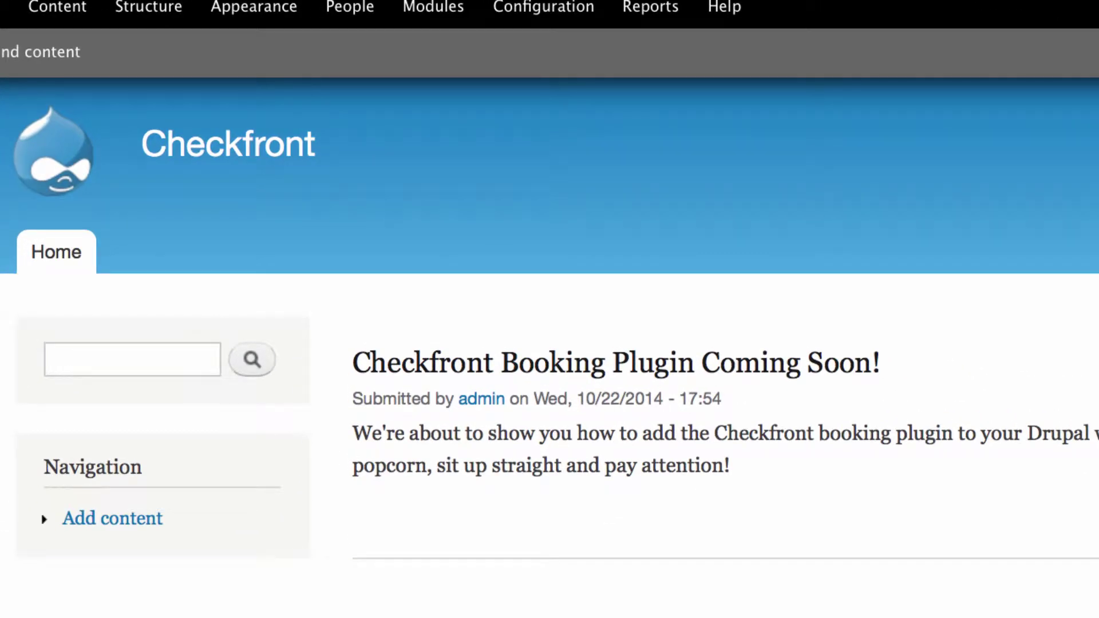
Step: Open the Modules administration page from Drupal's admin toolbar
click(443, 21)
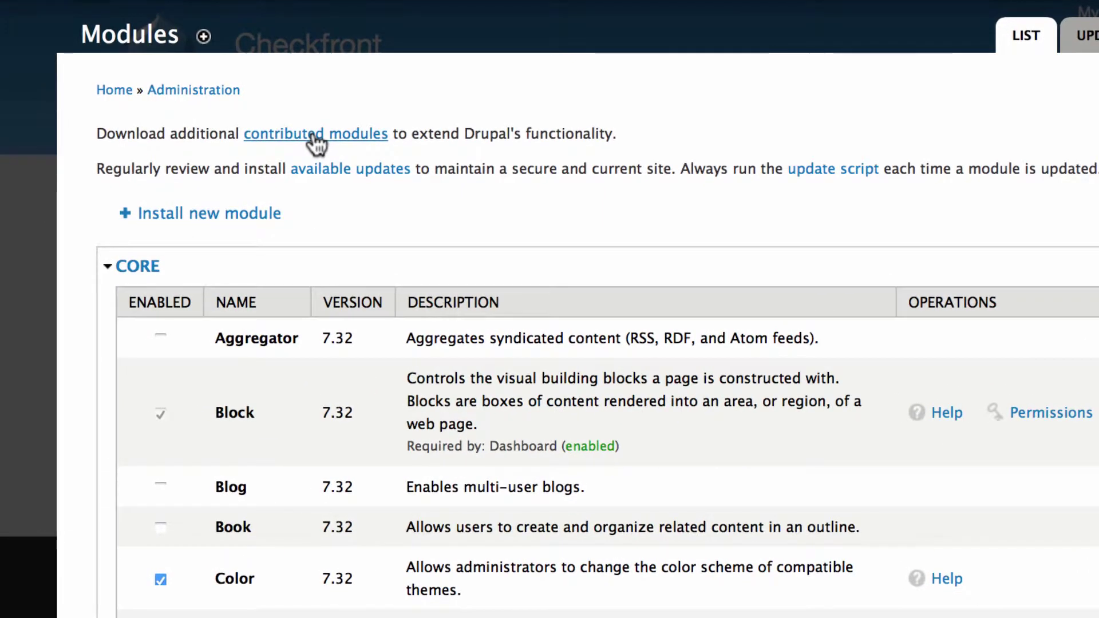
Step: Search Drupal.org's contributed modules for 'checkfront'
click(315, 141)
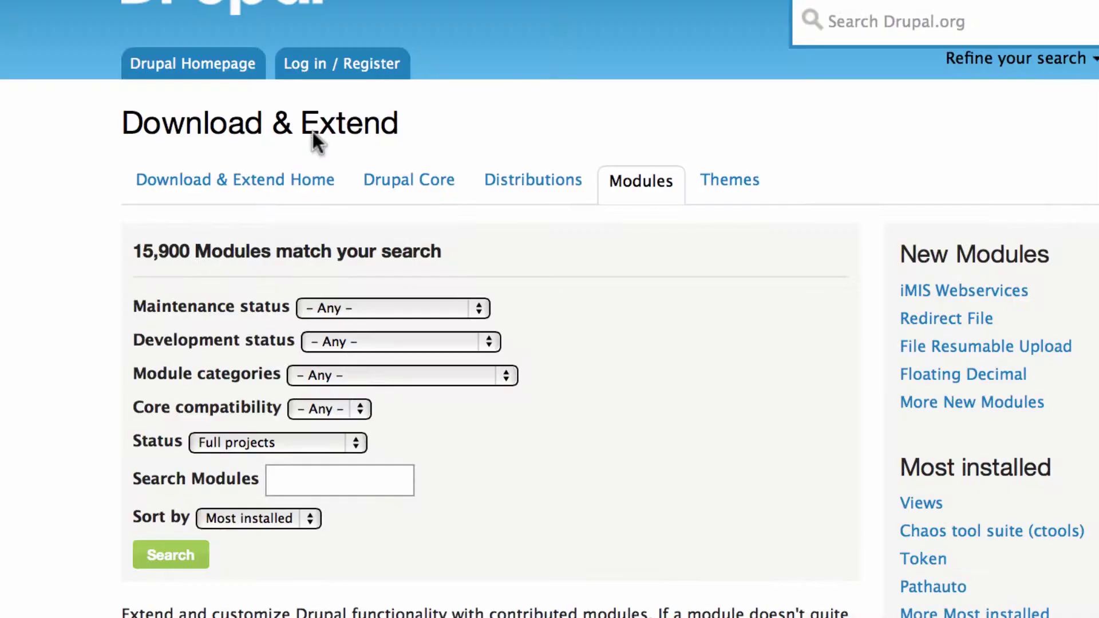
click(297, 469)
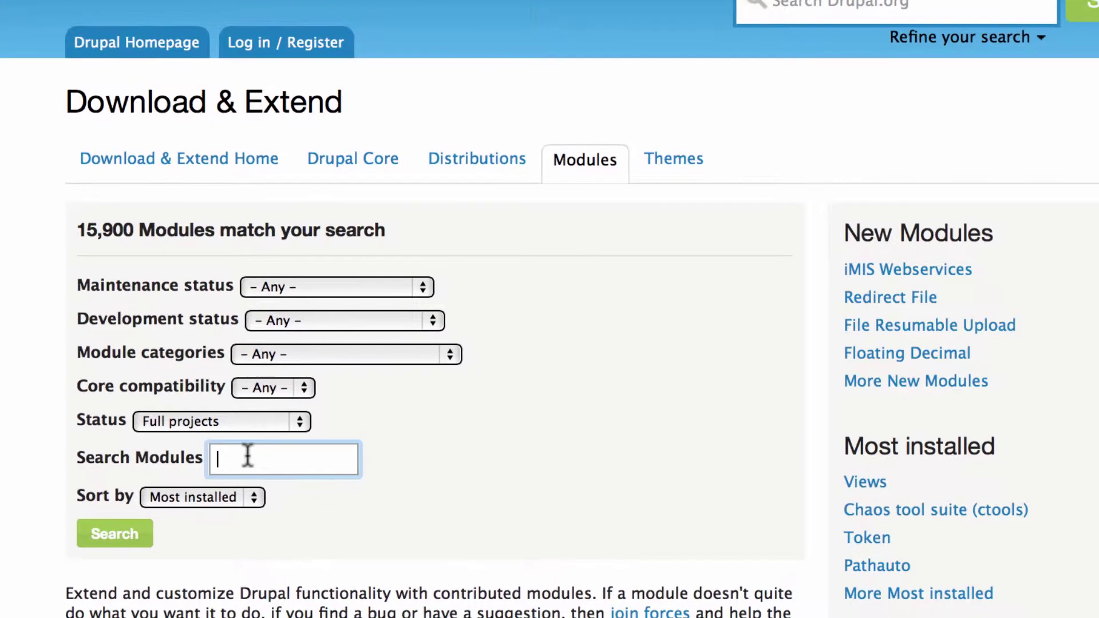
text(checkfront)
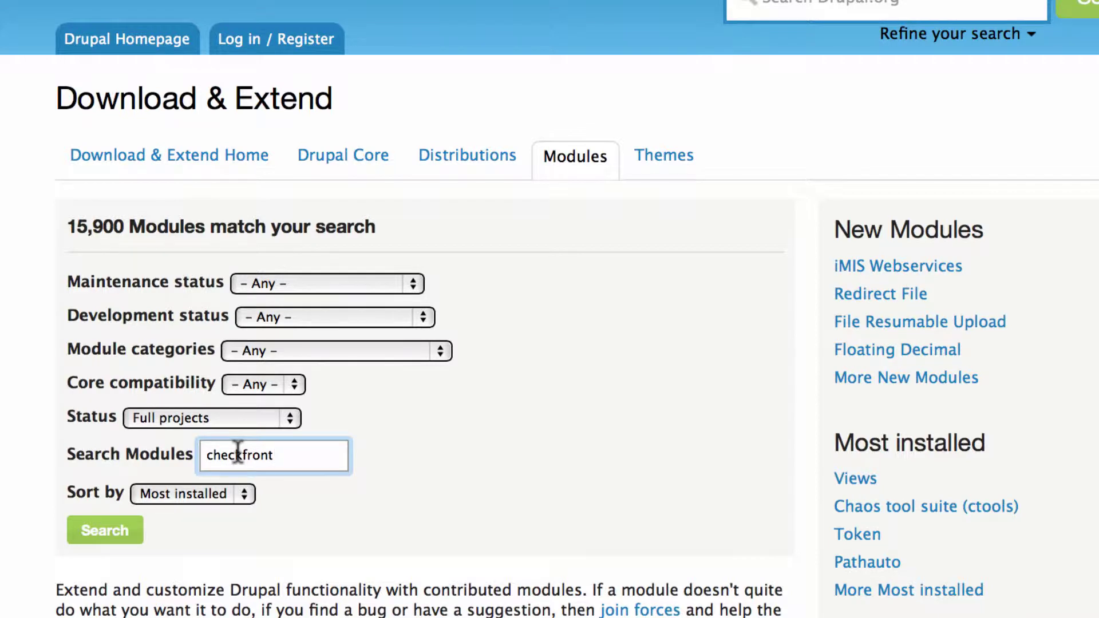
click(110, 533)
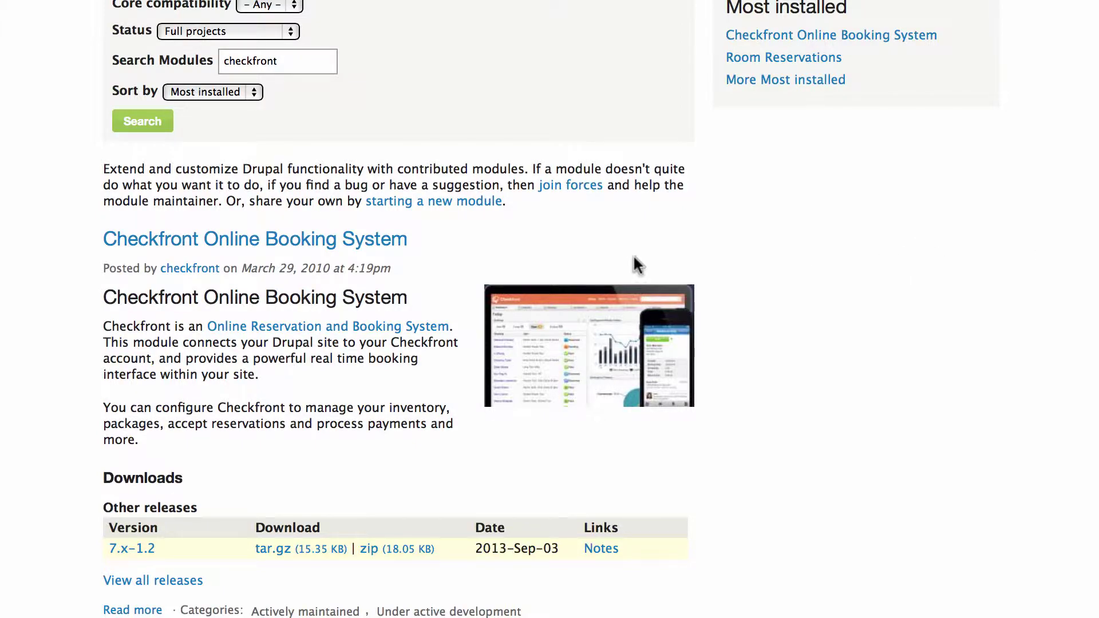
Step: Download the Checkfront Online Booking System 7.x-1.2 tar.gz release from its project page
click(387, 239)
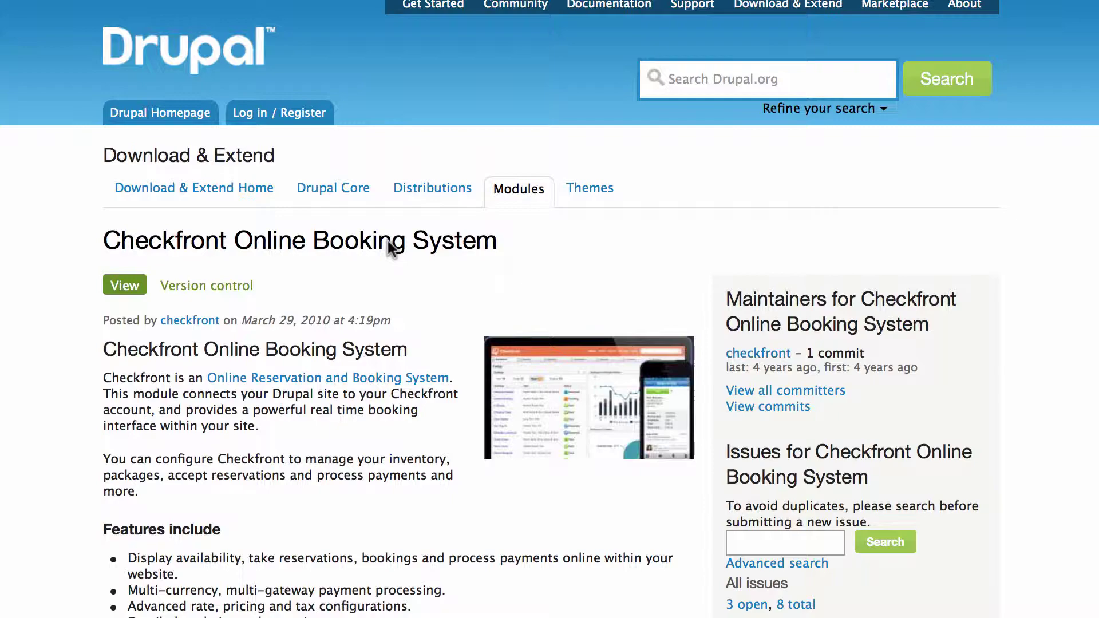
scroll(387, 242, down, 6)
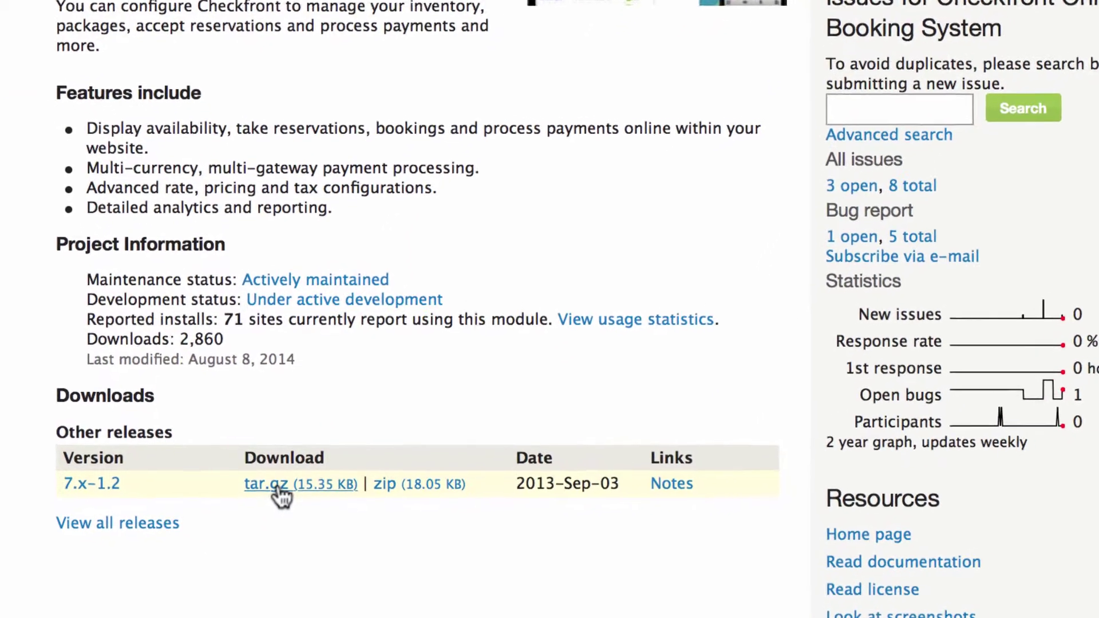
click(277, 484)
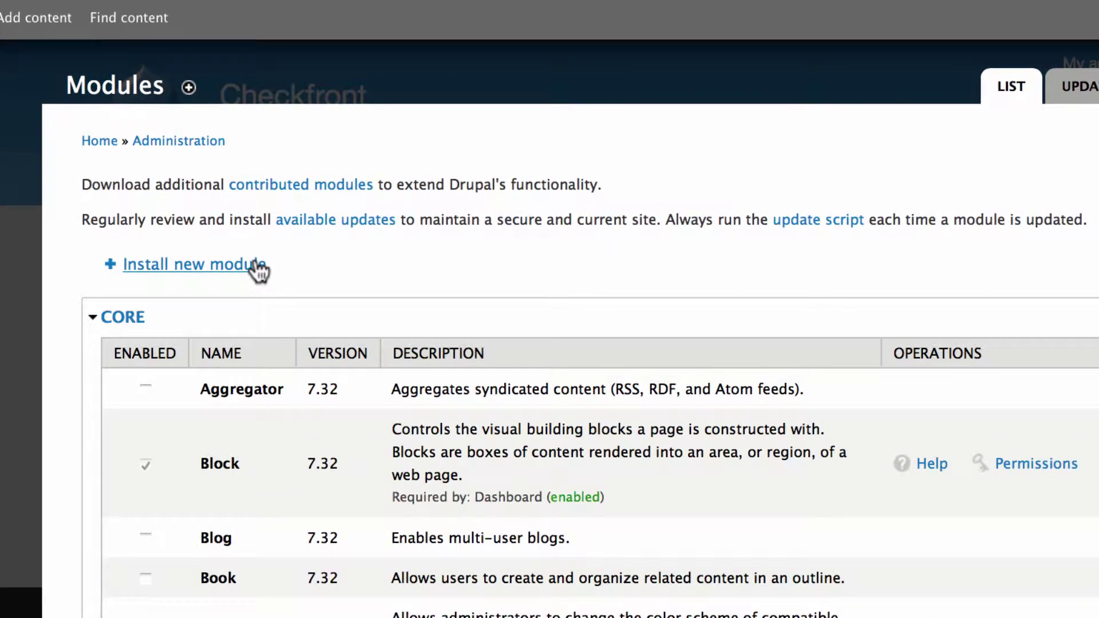
Step: Upload checkfront-7.x-1.2.tar through Install new module and install it
click(255, 263)
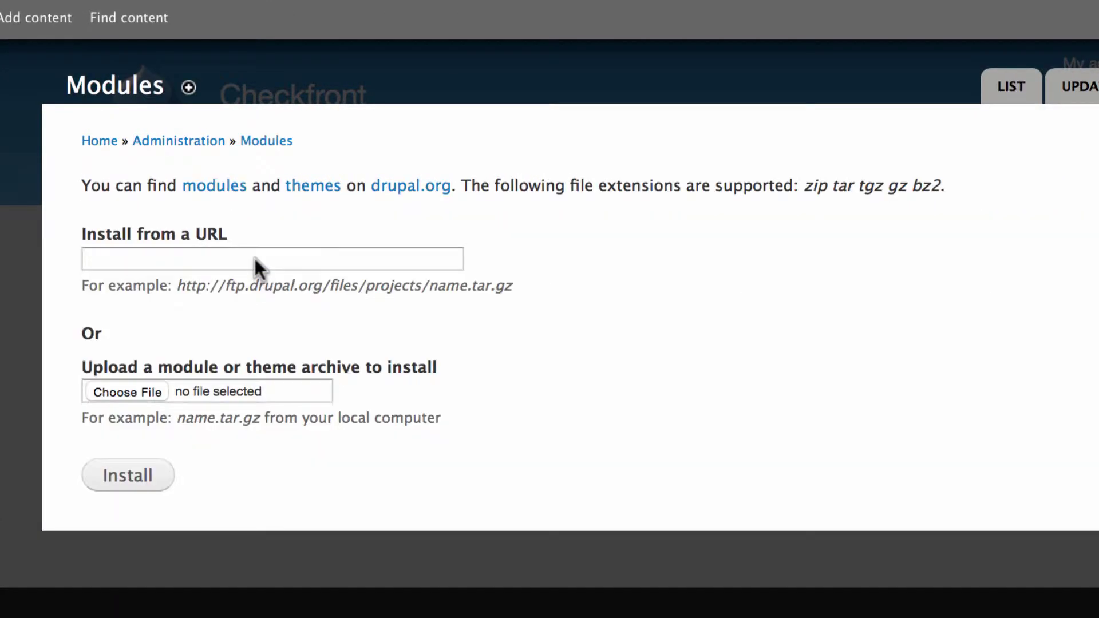
click(144, 387)
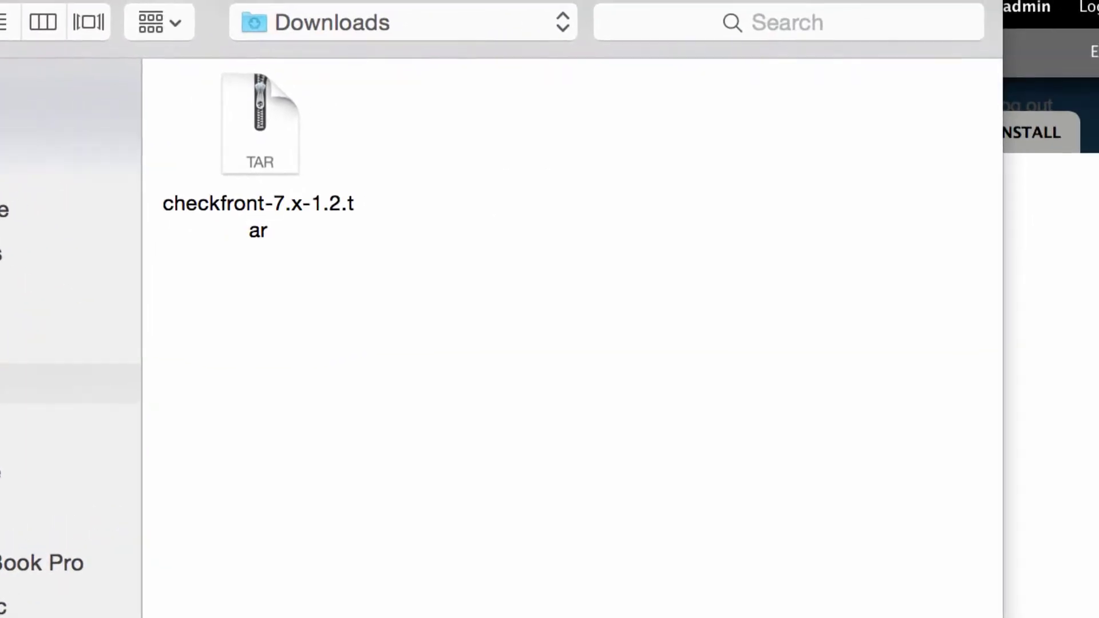
click(253, 107)
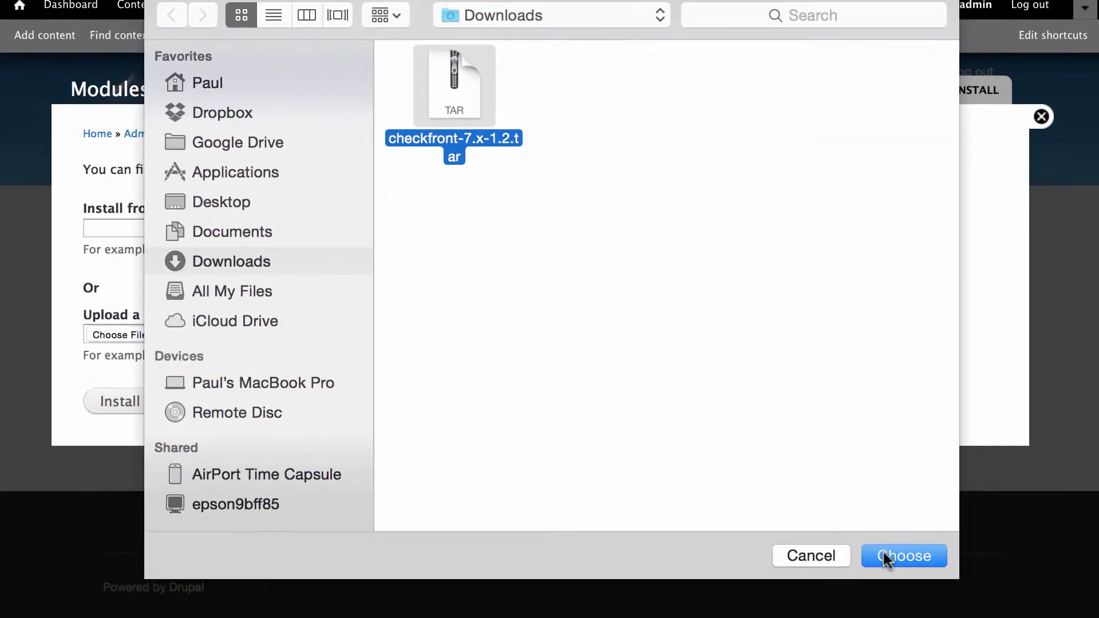
click(883, 553)
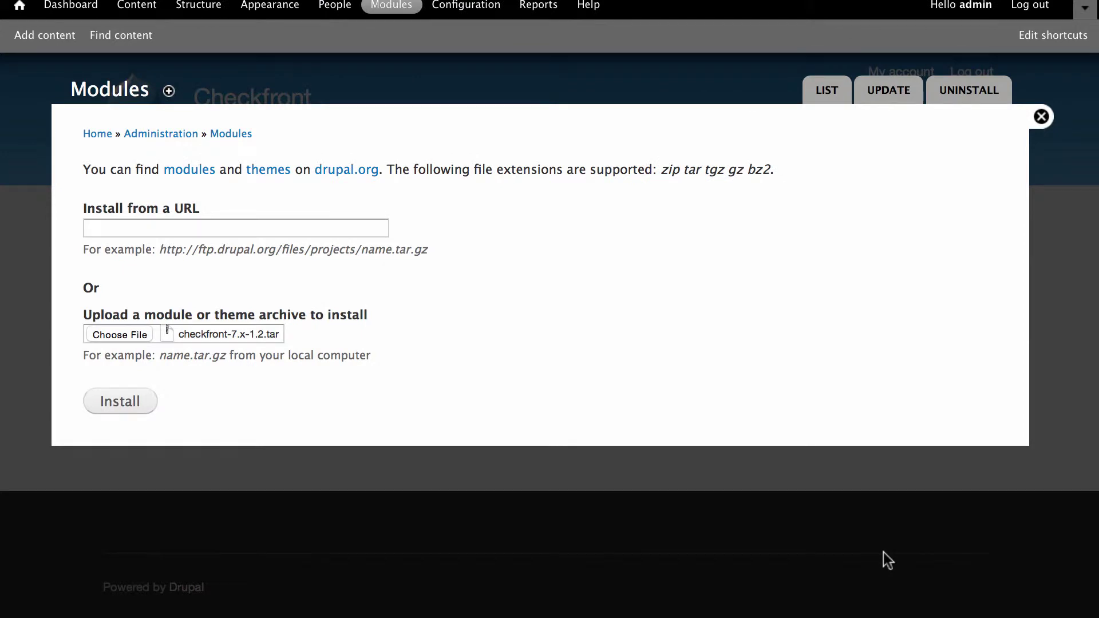
click(121, 401)
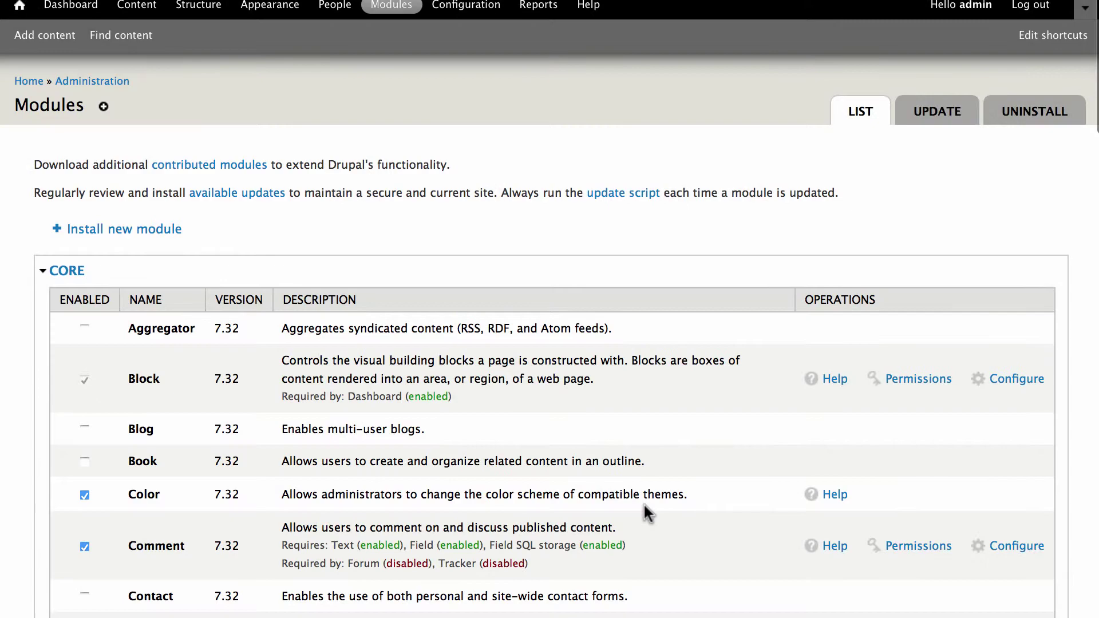
Step: Enable the Checkfront module under E-COMMERCE and save the module list
scroll(643, 503, down, 3)
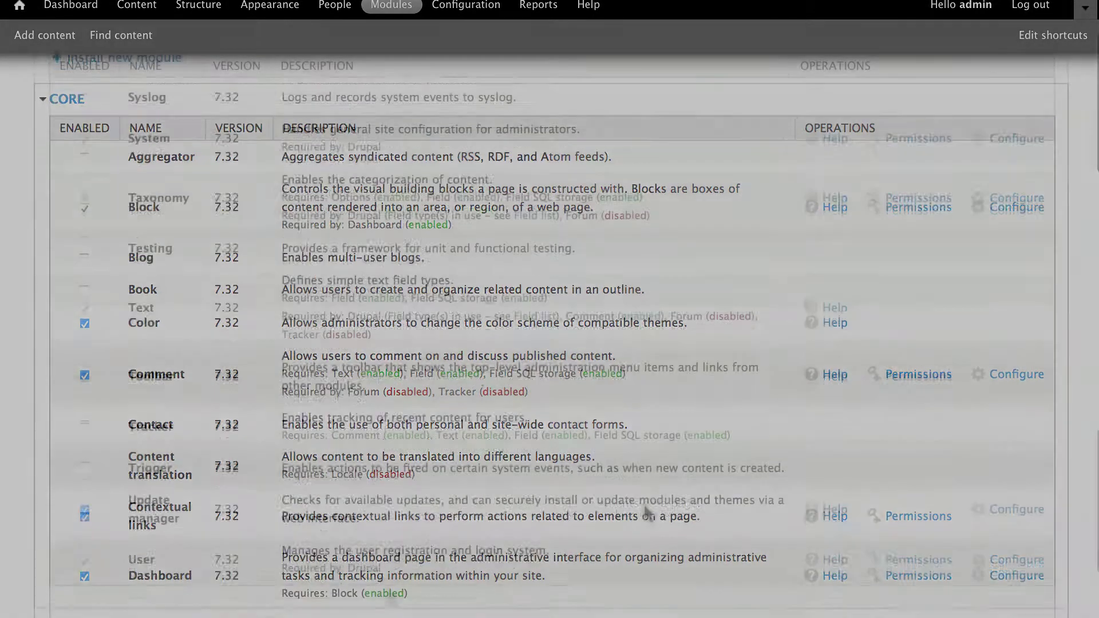
scroll(389, 598, down, 5)
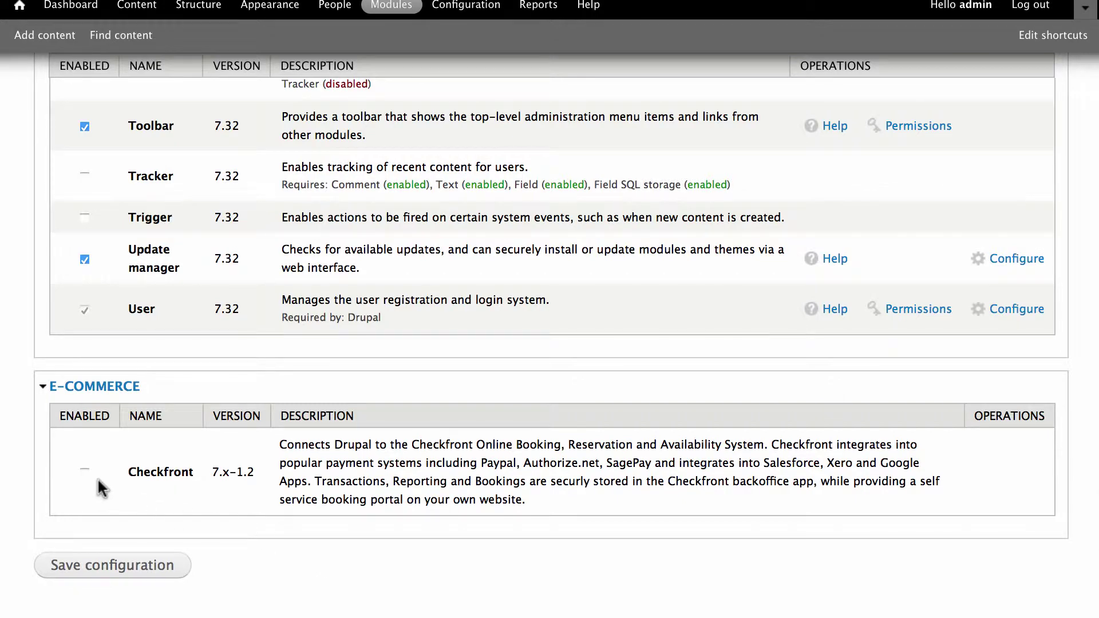
click(104, 565)
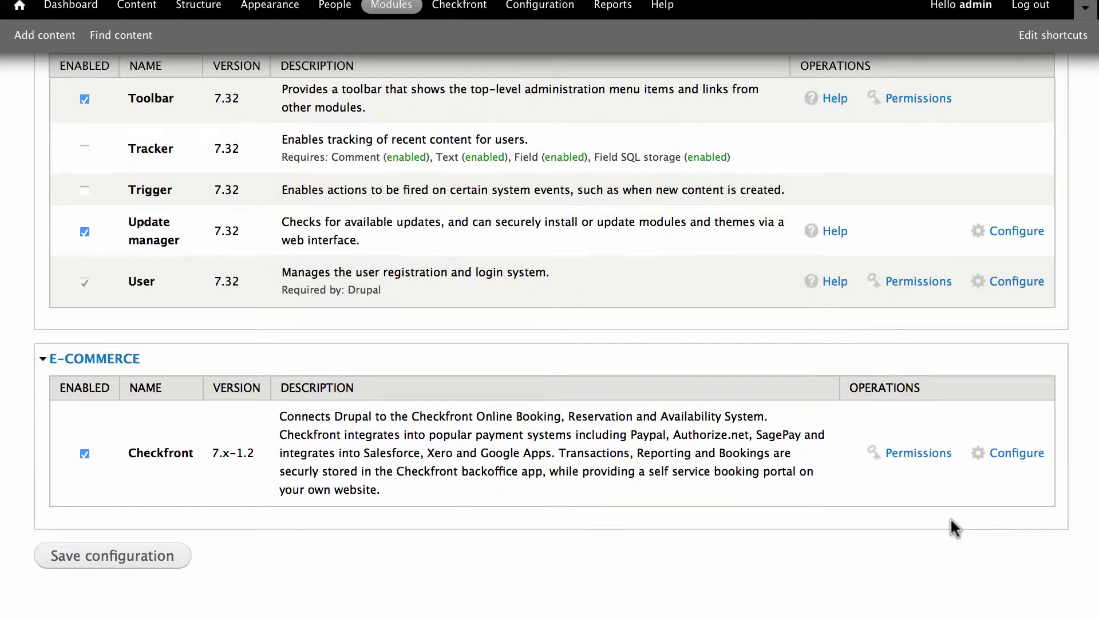
Step: Set Checkfront's Host URL to demo.checkfront.com and save the configuration
click(998, 458)
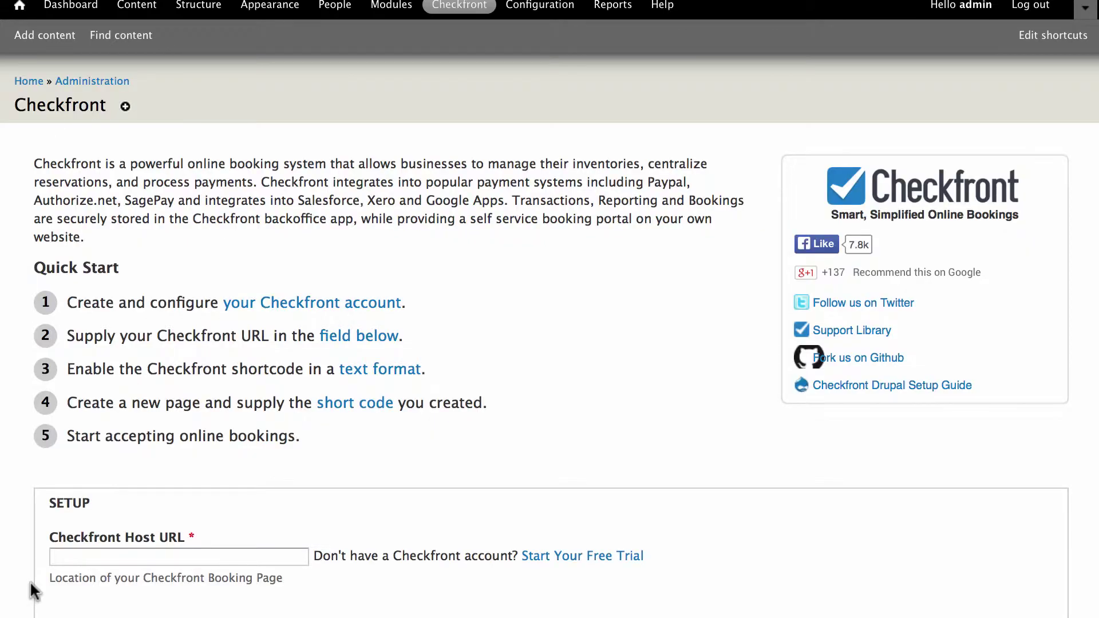
scroll(30, 580, down, 5)
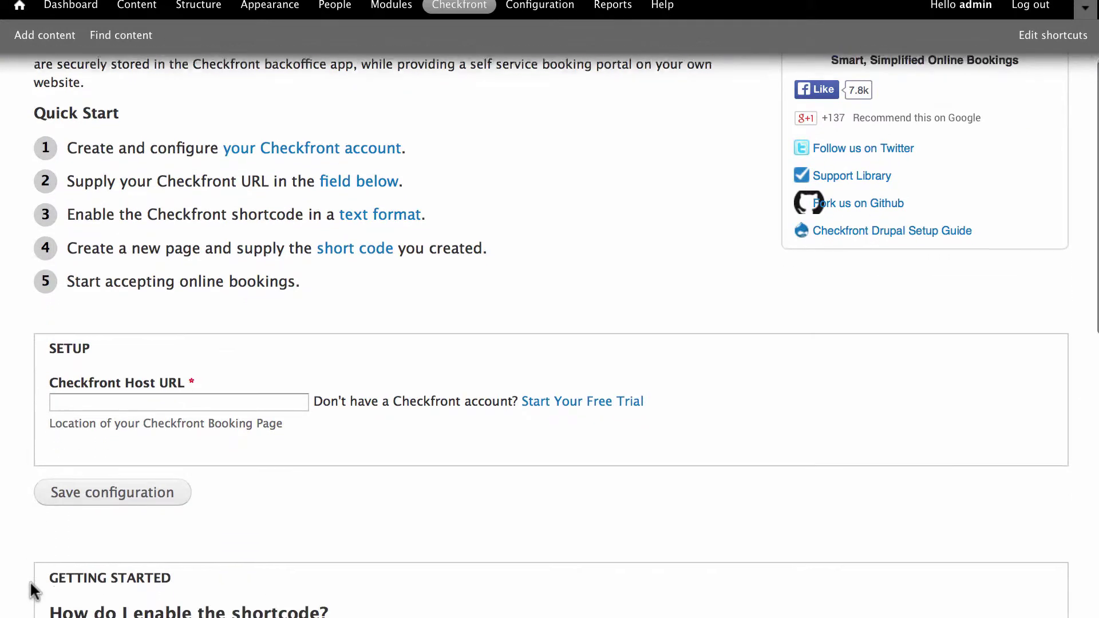
scroll(32, 590, down, 5)
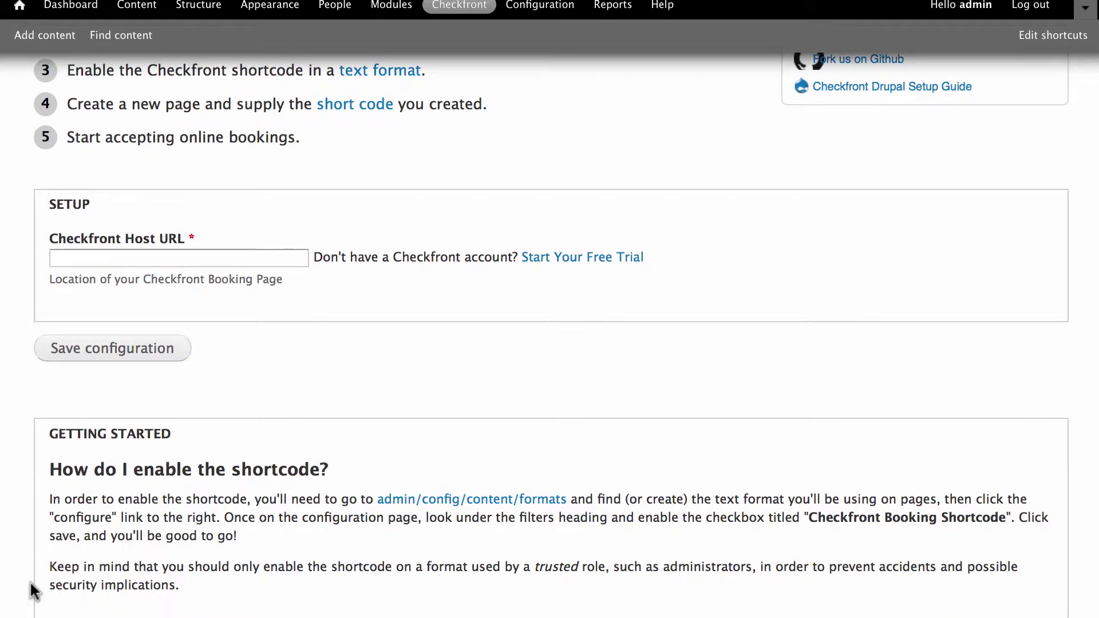
click(128, 261)
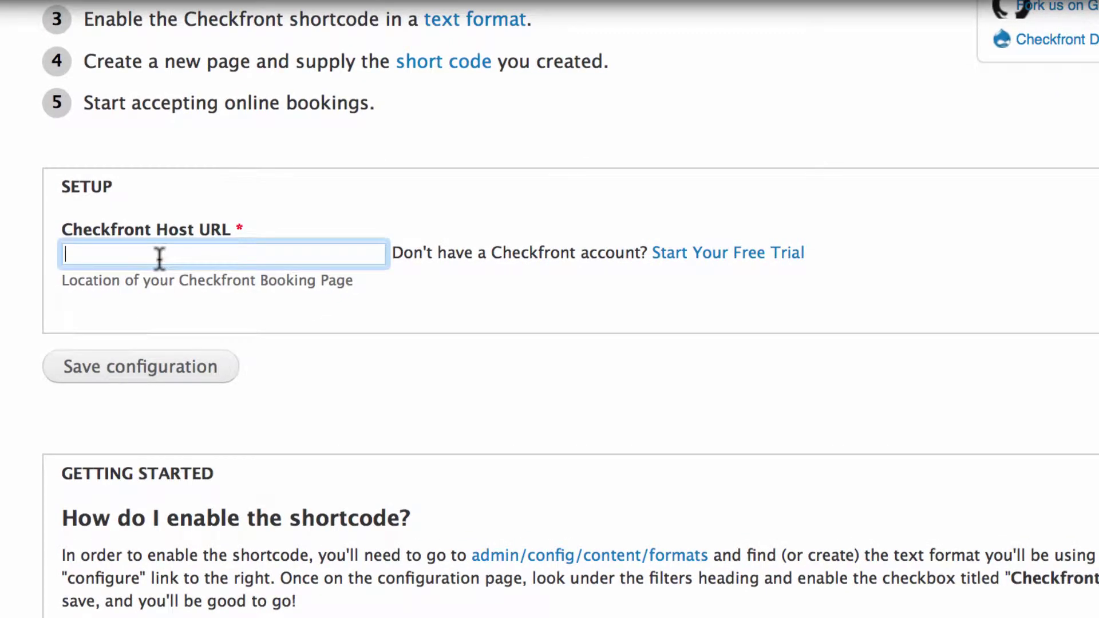
text(demo.checkfront.com)
click(162, 375)
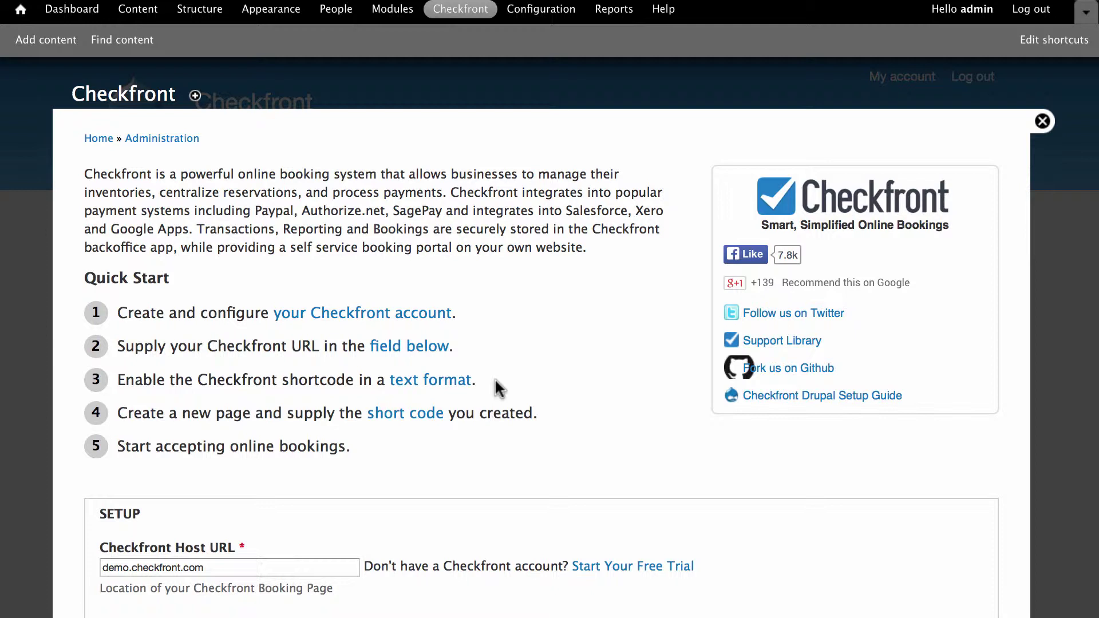
Step: Turn on the Checkfront Booking Shortcode filter in the Full HTML text format and save it
click(447, 383)
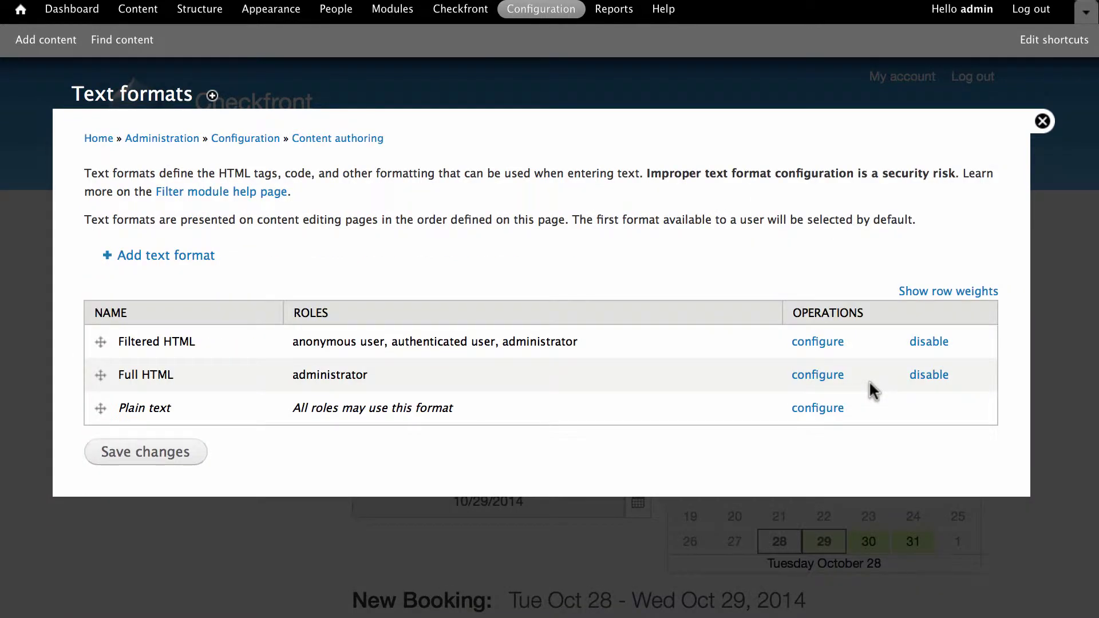
click(832, 372)
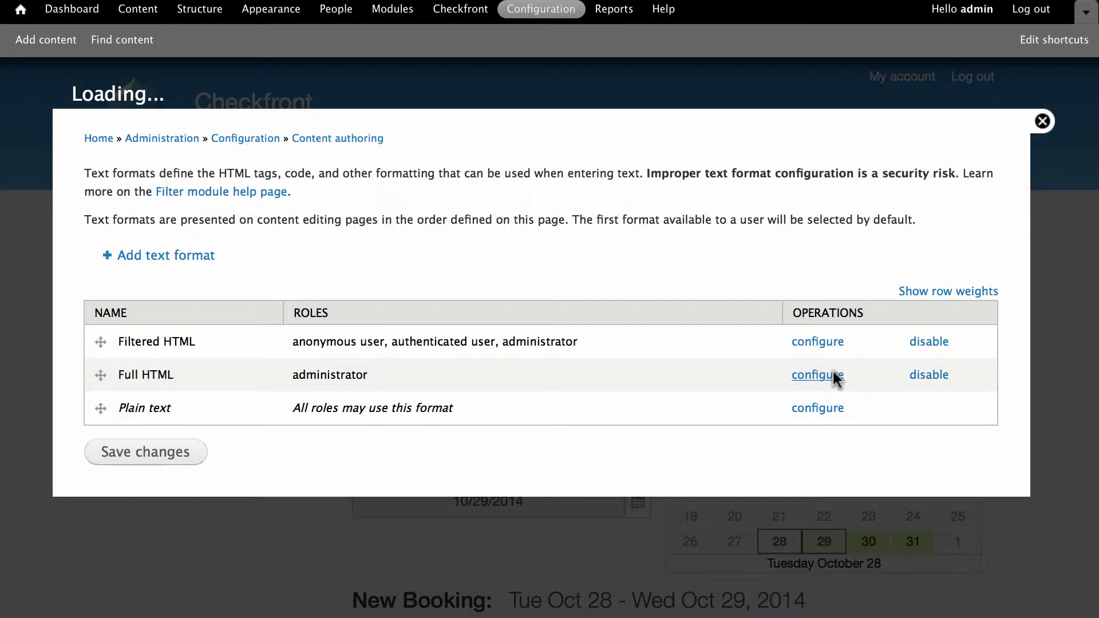
scroll(832, 372, down, 3)
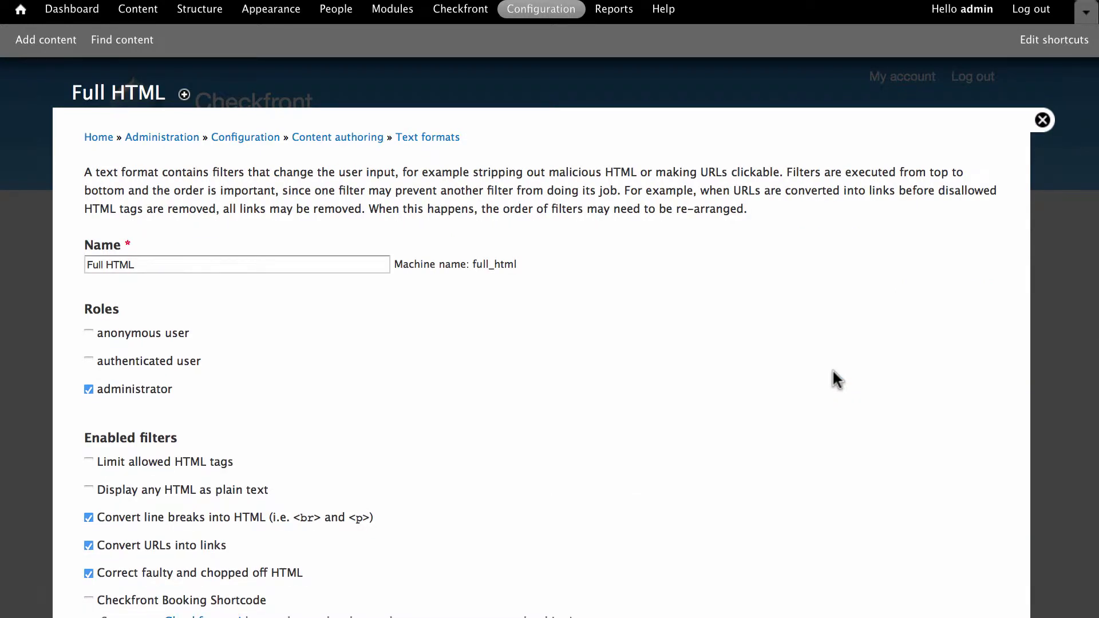
scroll(836, 378, down, 1)
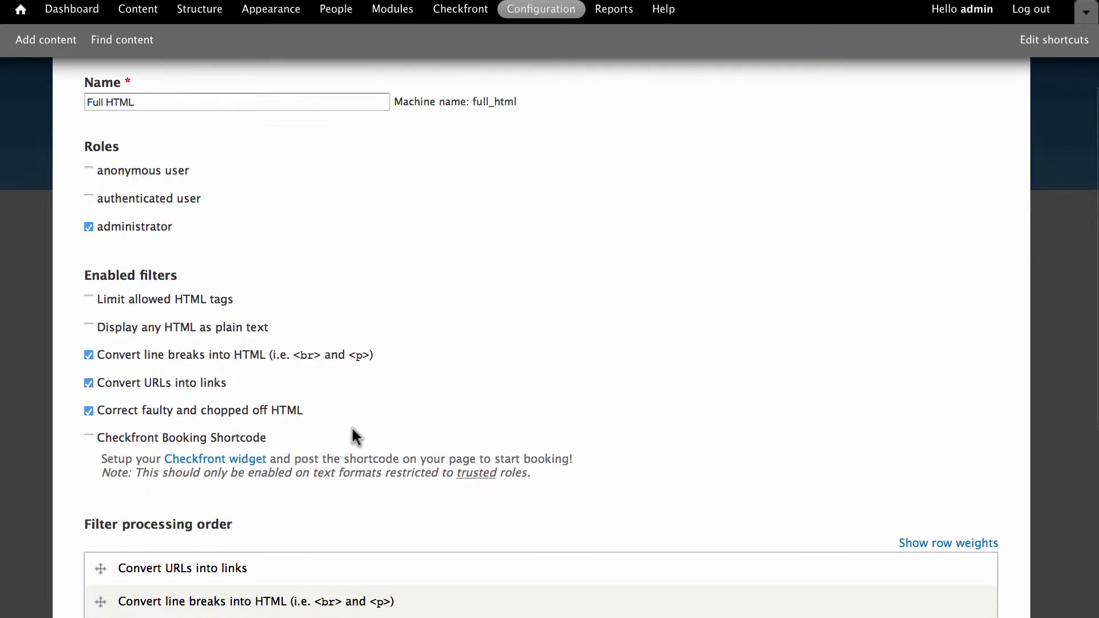
click(89, 437)
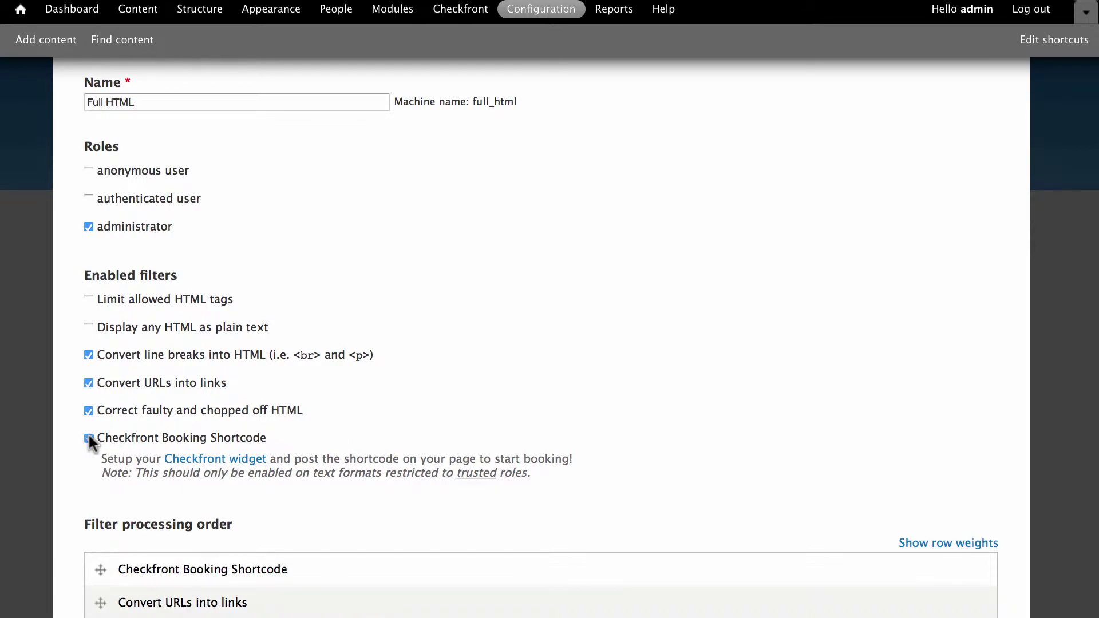
scroll(88, 433, down, 8)
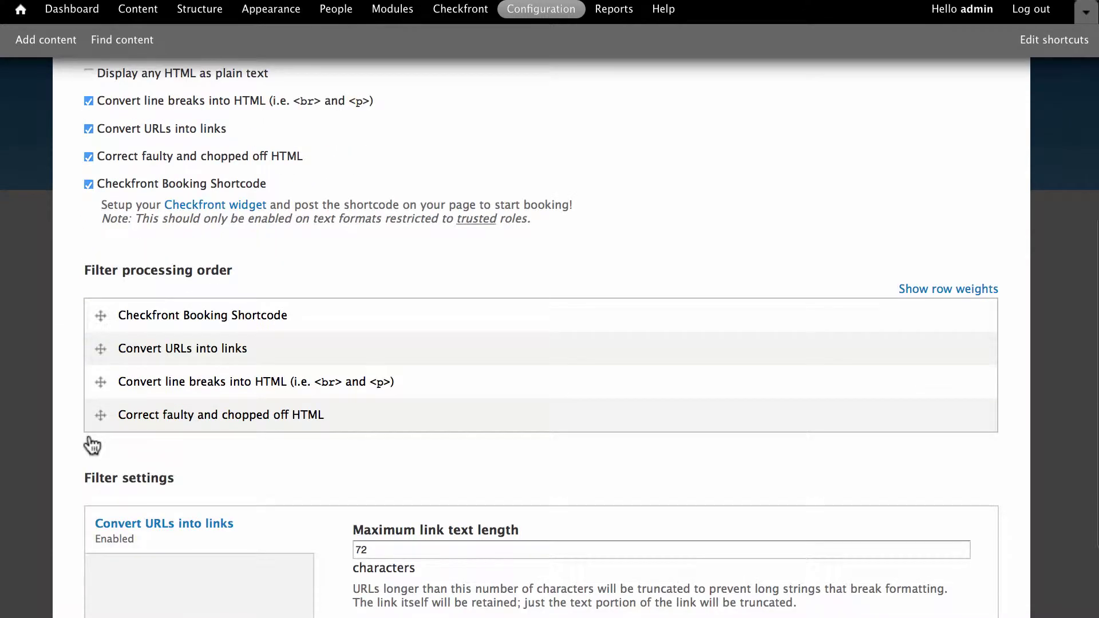
scroll(90, 439, down, 4)
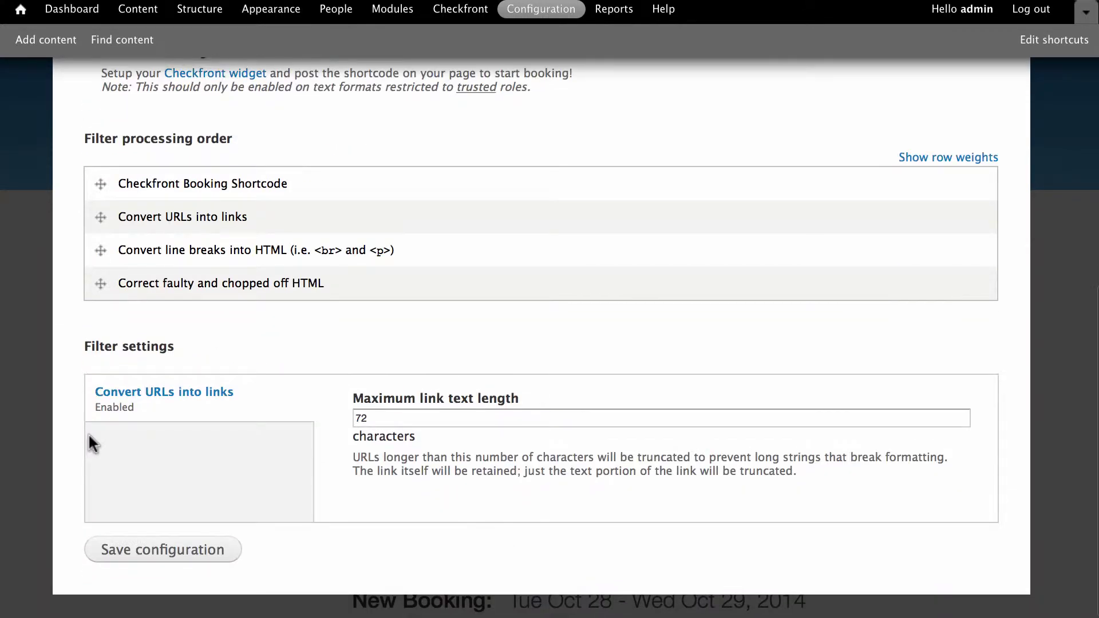
click(113, 558)
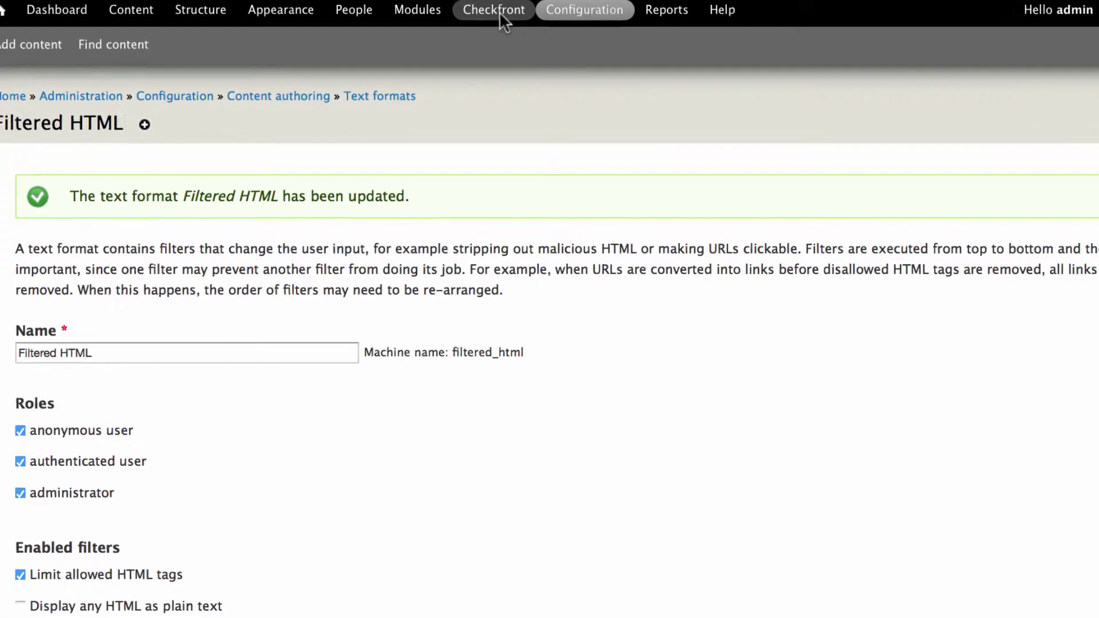
Step: Return to the Checkfront settings page and scroll to its Getting Started shortcode help
click(499, 11)
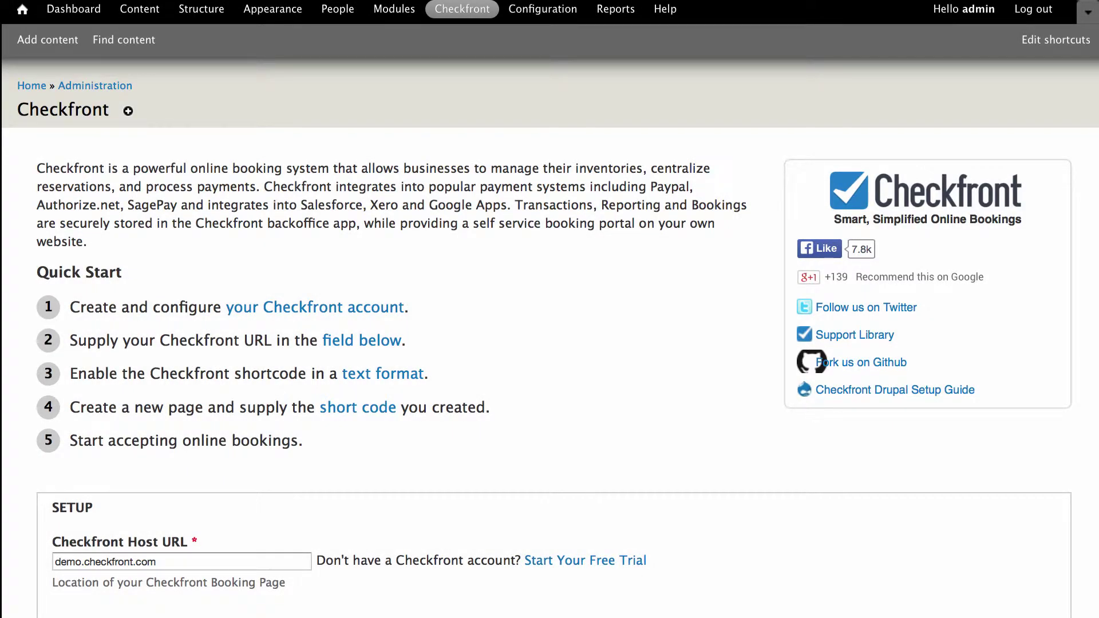
scroll(549, 343, down, 10)
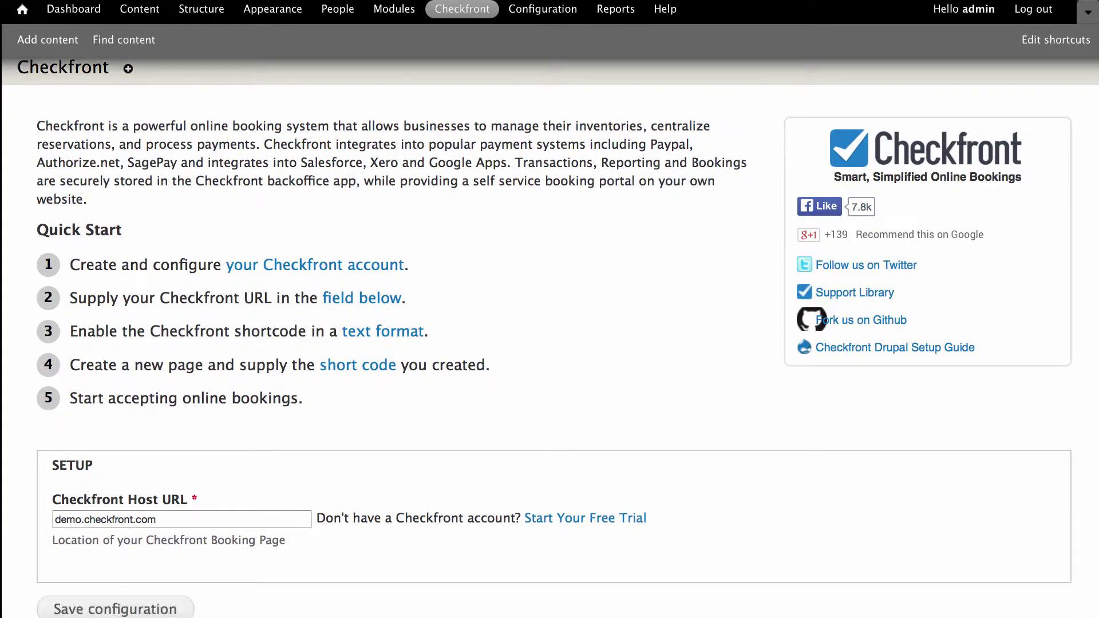
scroll(550, 344, down, 10)
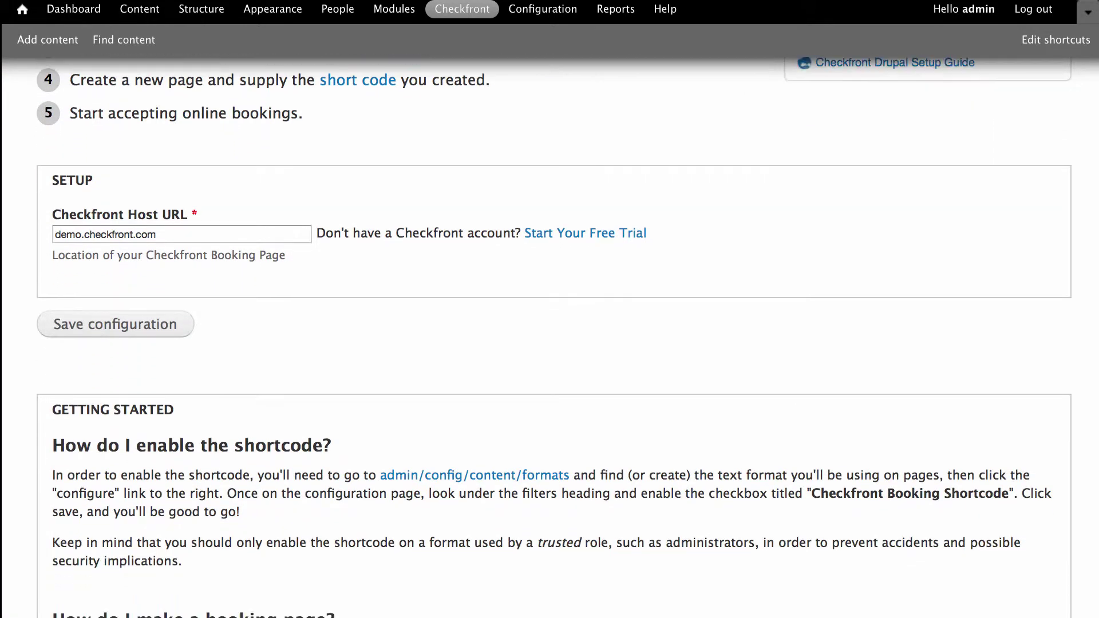
scroll(550, 343, down, 2)
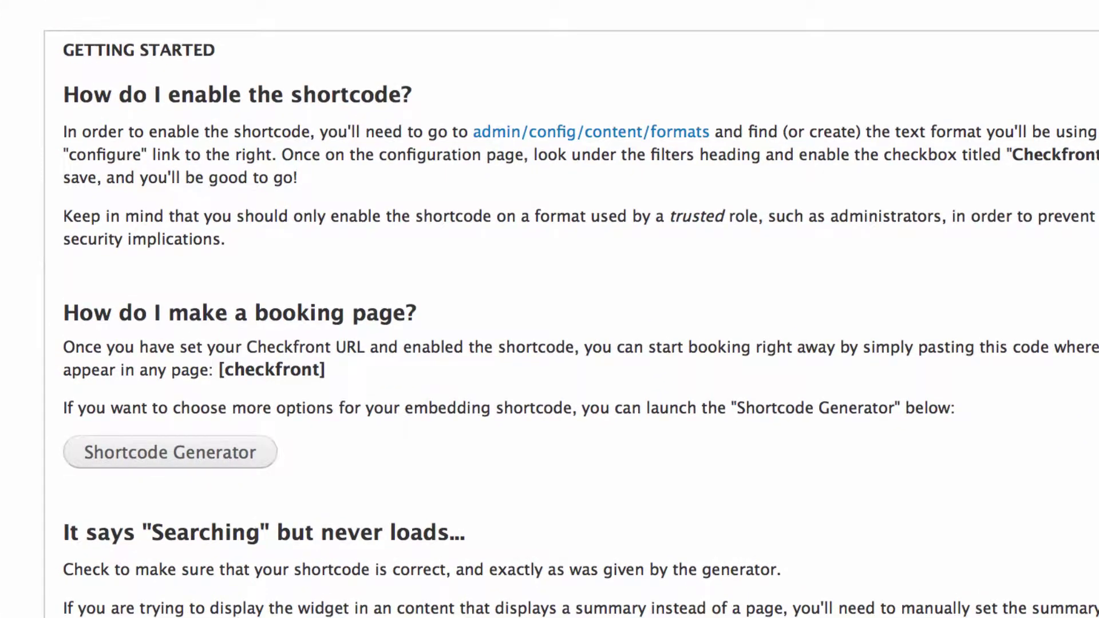
Step: Copy the [checkfront] shortcode from the Checkfront Shortcode Generator
click(191, 455)
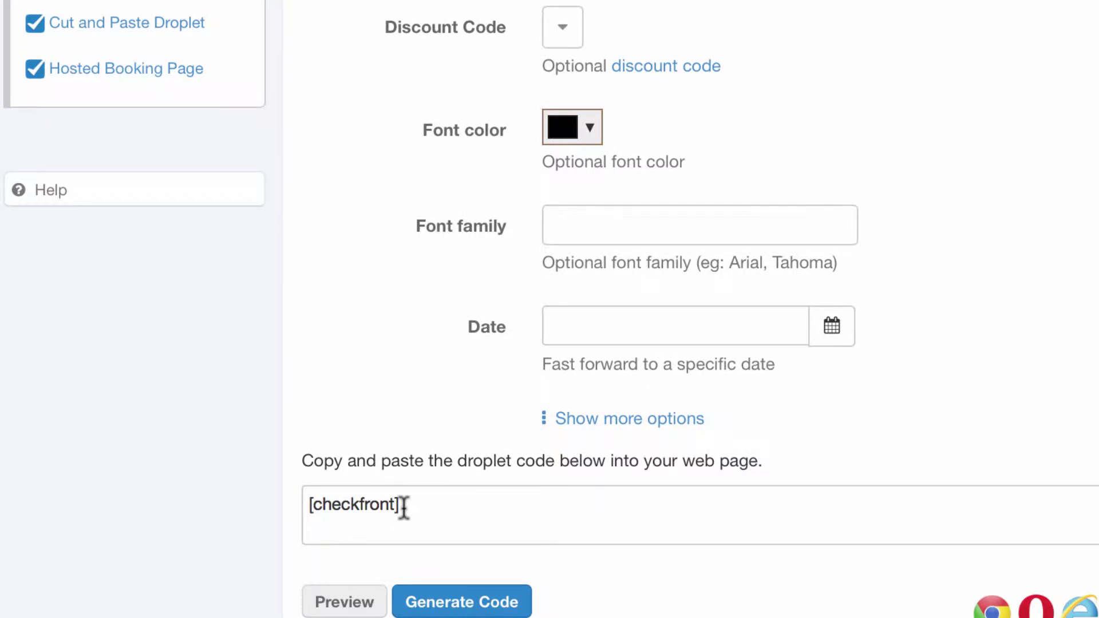
drag(404, 506, 300, 506)
key(super+c)
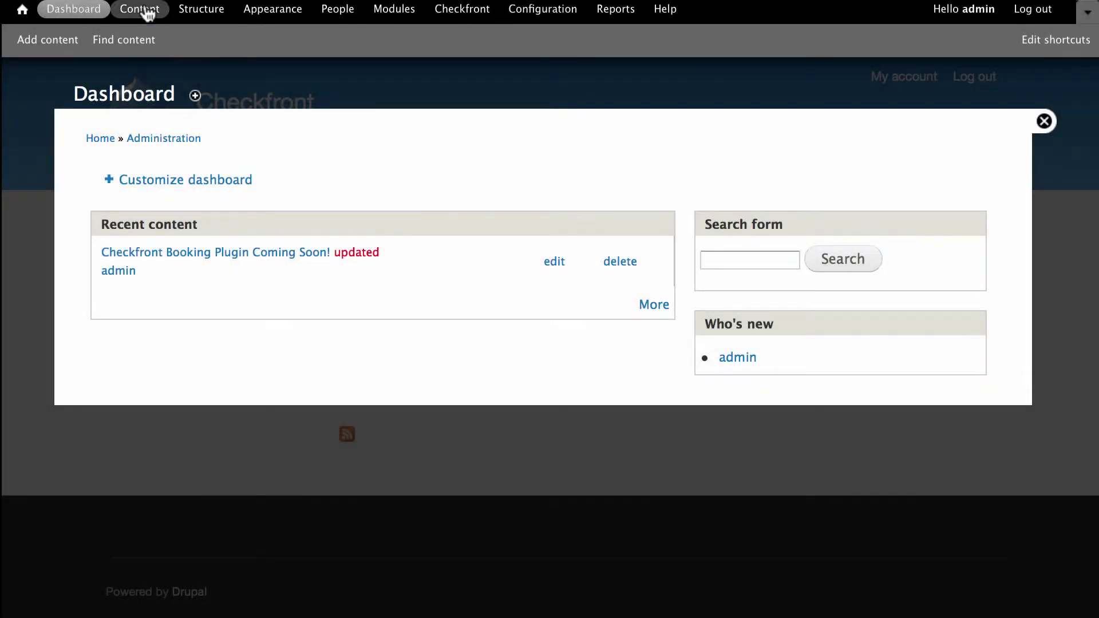
Step: Start a new Basic page via Content > Add content
click(147, 10)
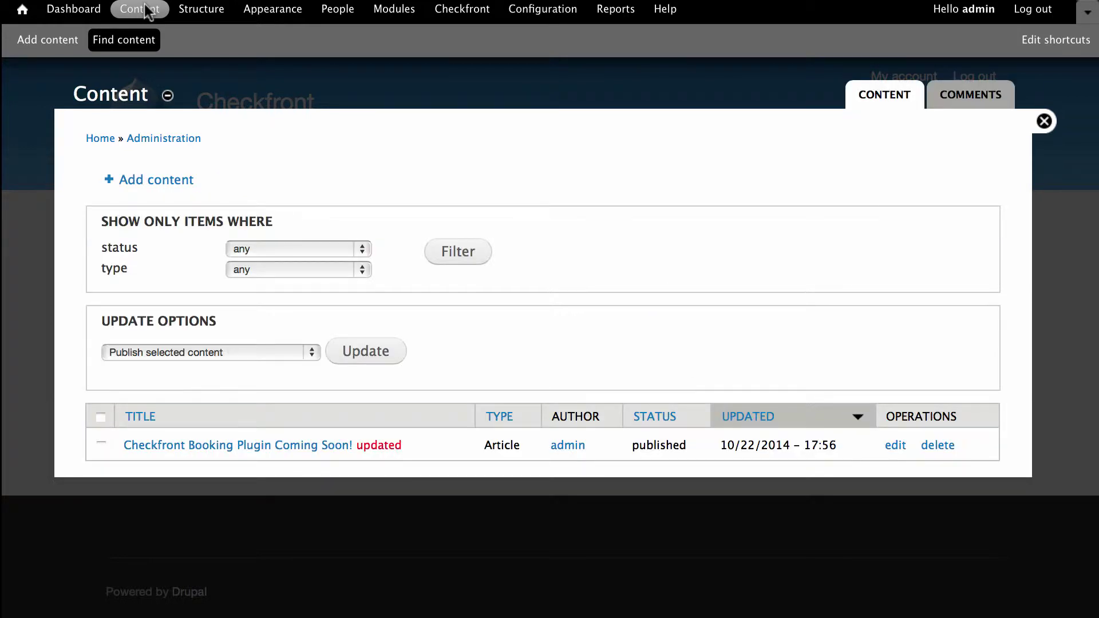
click(143, 179)
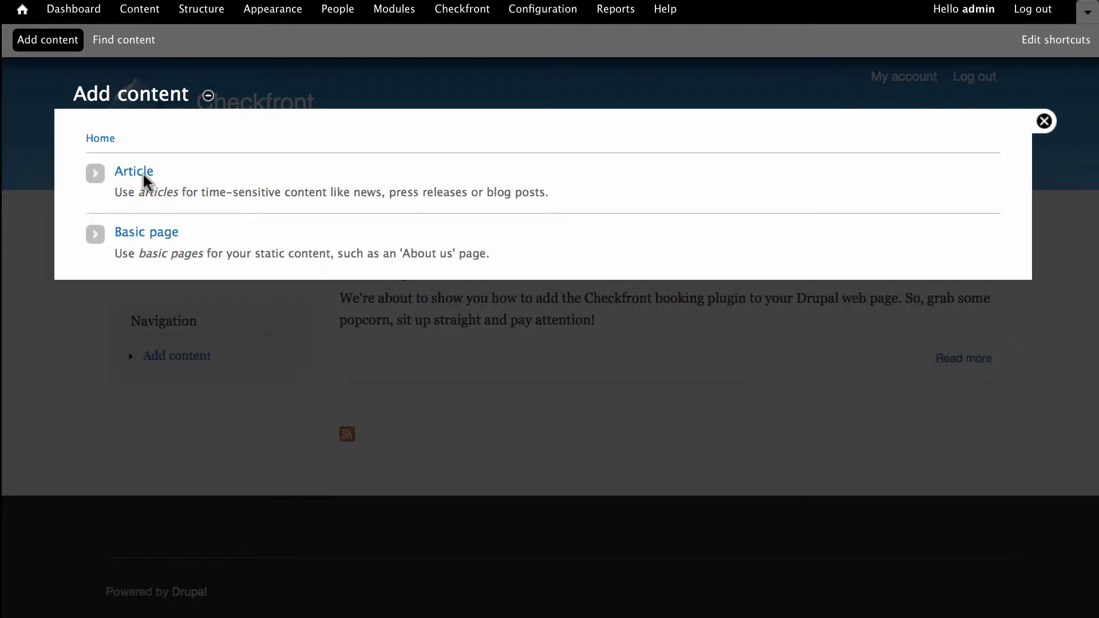
click(142, 231)
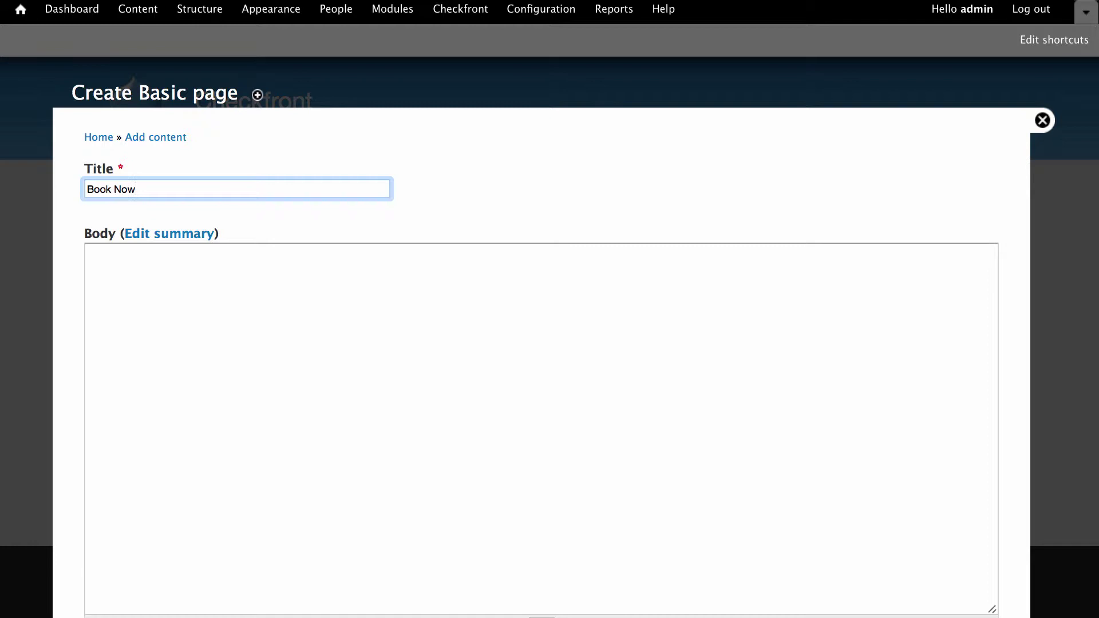
Step: Paste [checkfront] into the body, switch it to Full HTML, and save the Book Now page
click(192, 265)
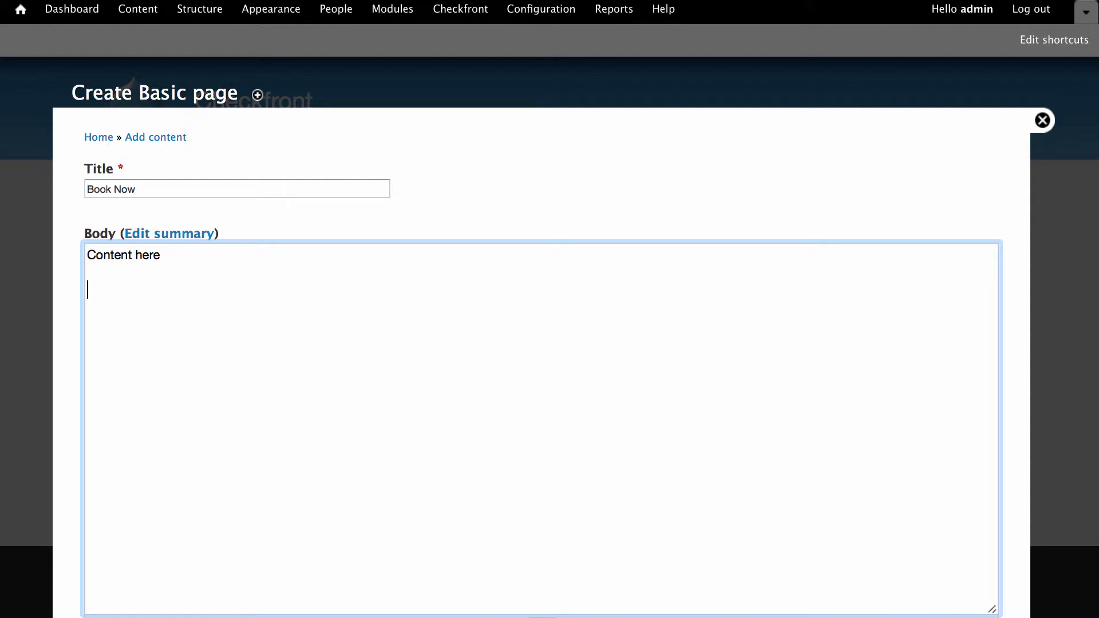
key(super+v)
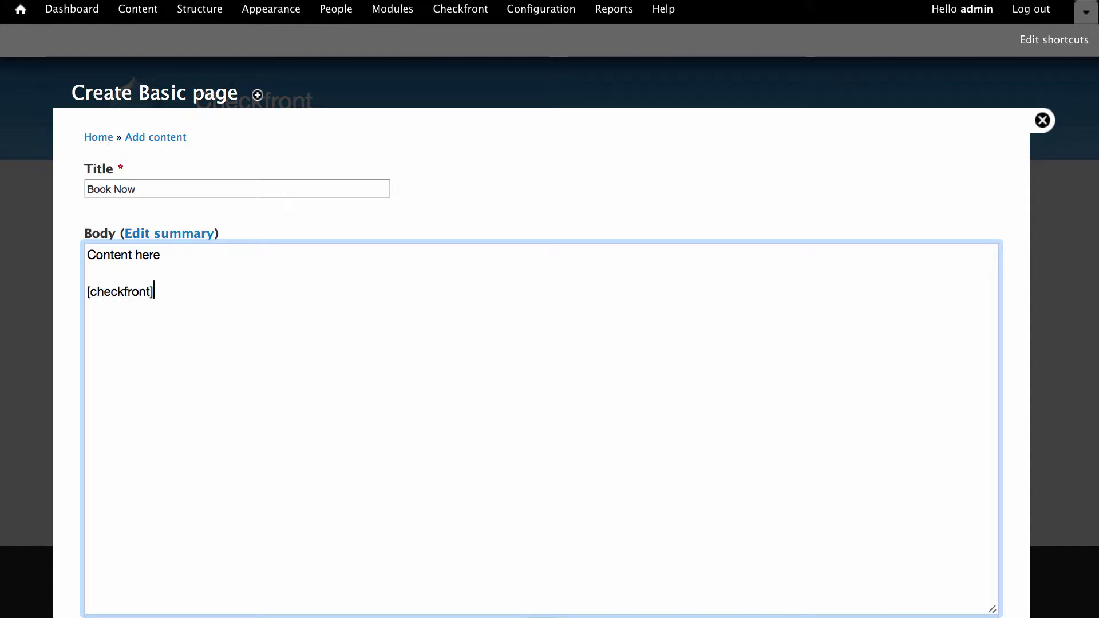
scroll(121, 284, down, 5)
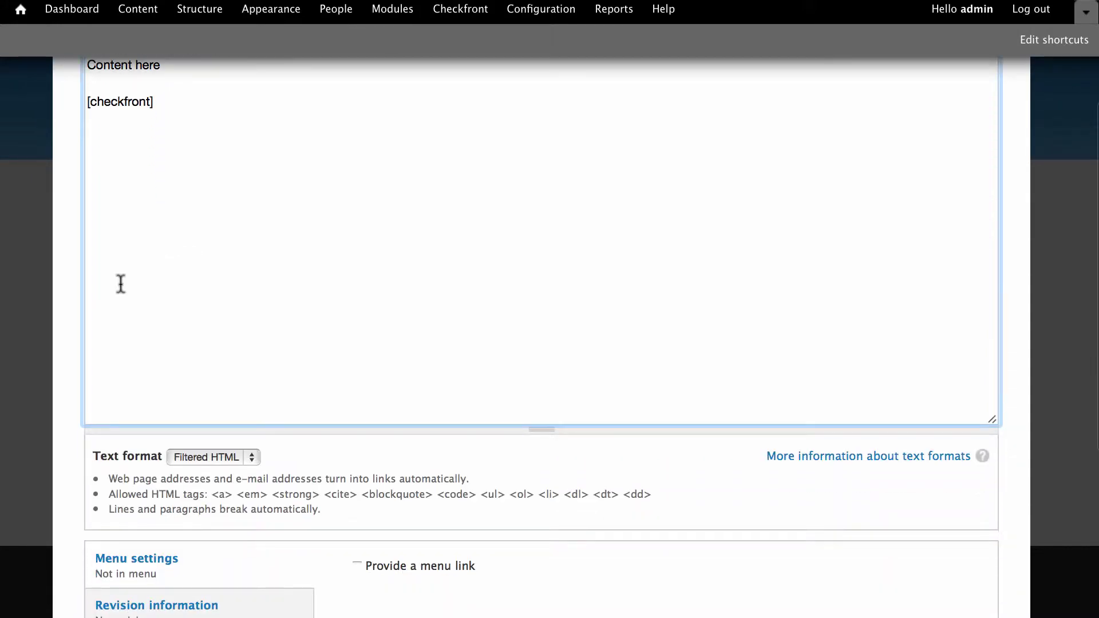
click(175, 457)
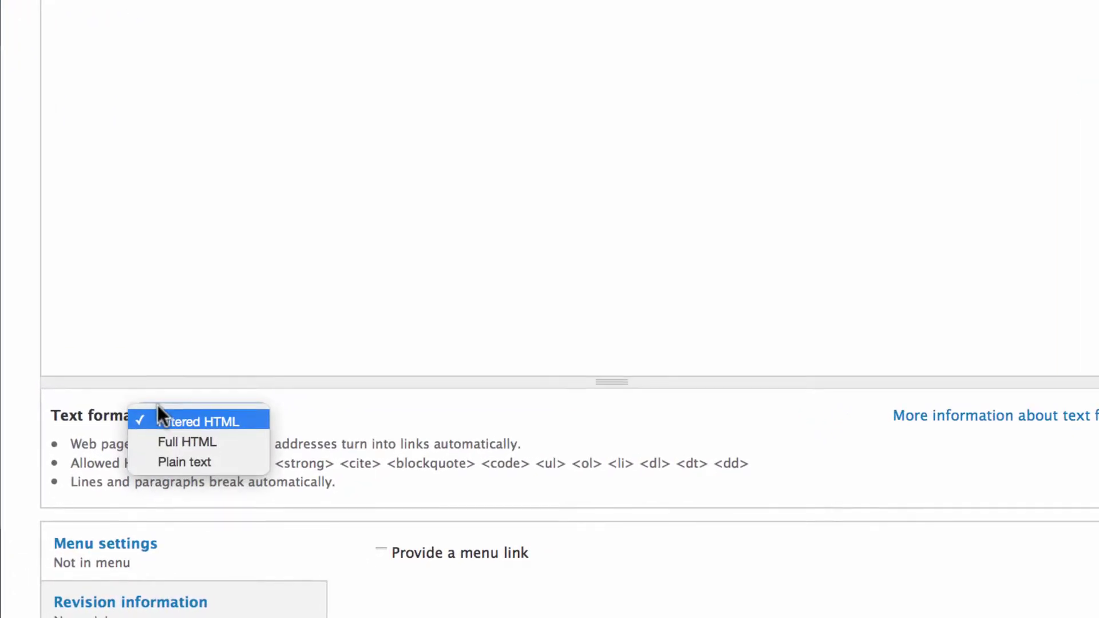
click(166, 436)
scroll(166, 462, down, 5)
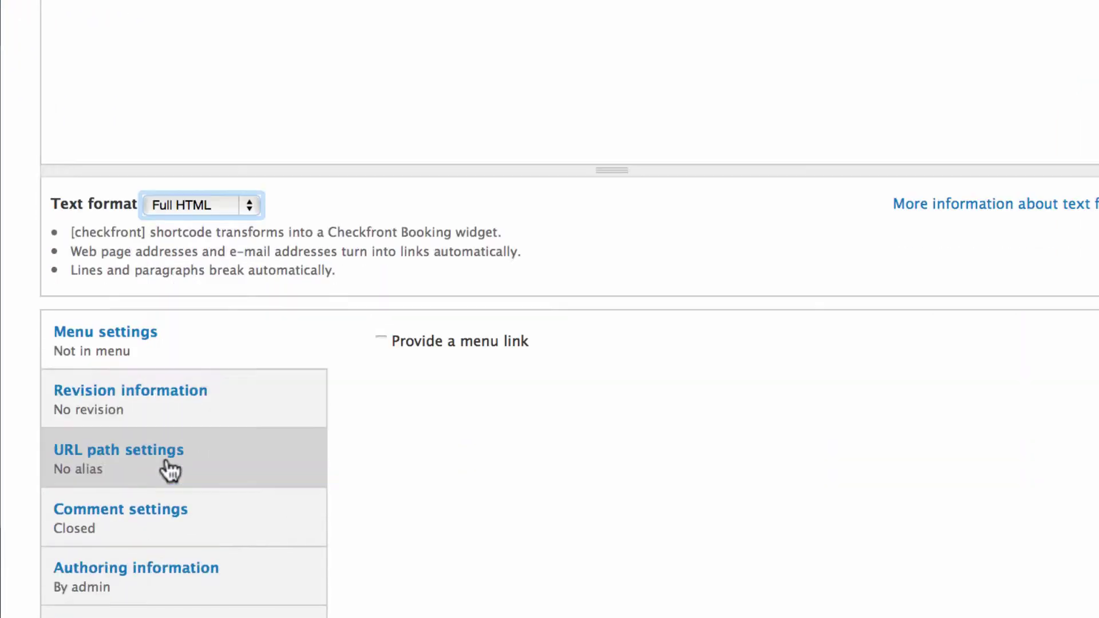
scroll(170, 471, down, 3)
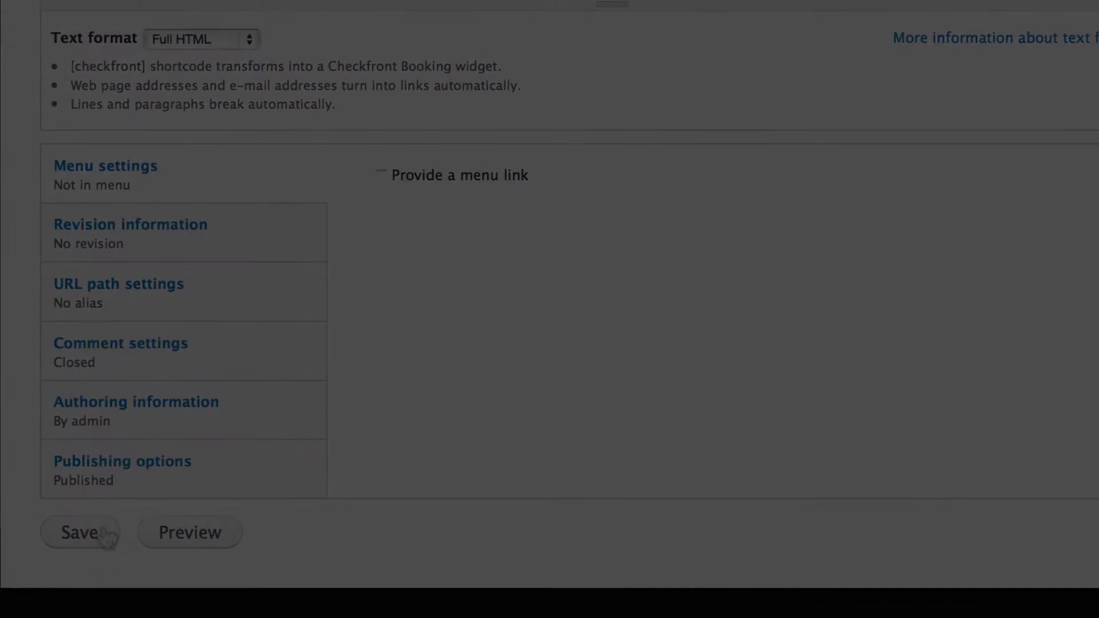
click(107, 535)
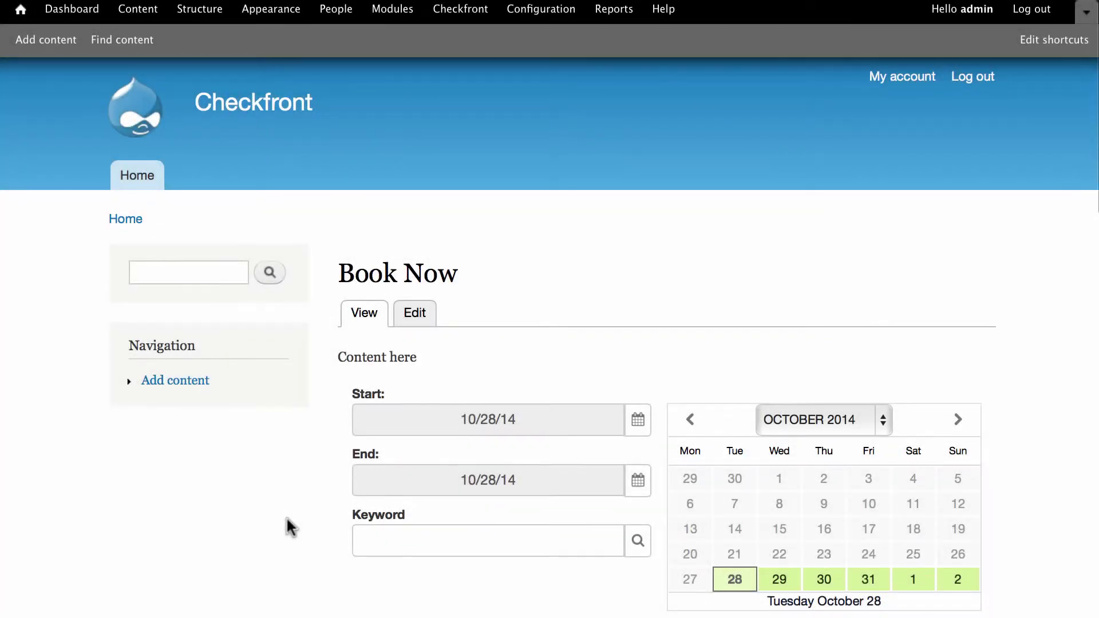
Step: Pick October 30 in the booking calendar and browse the Rentals and Accommodation listings
scroll(286, 516, down, 5)
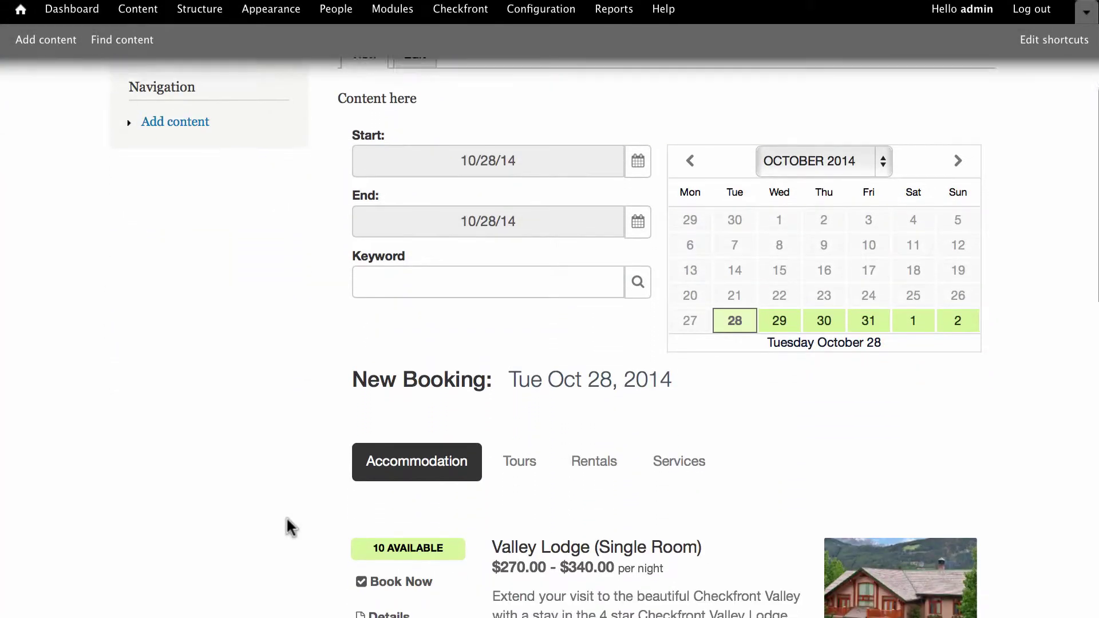
scroll(287, 519, down, 2)
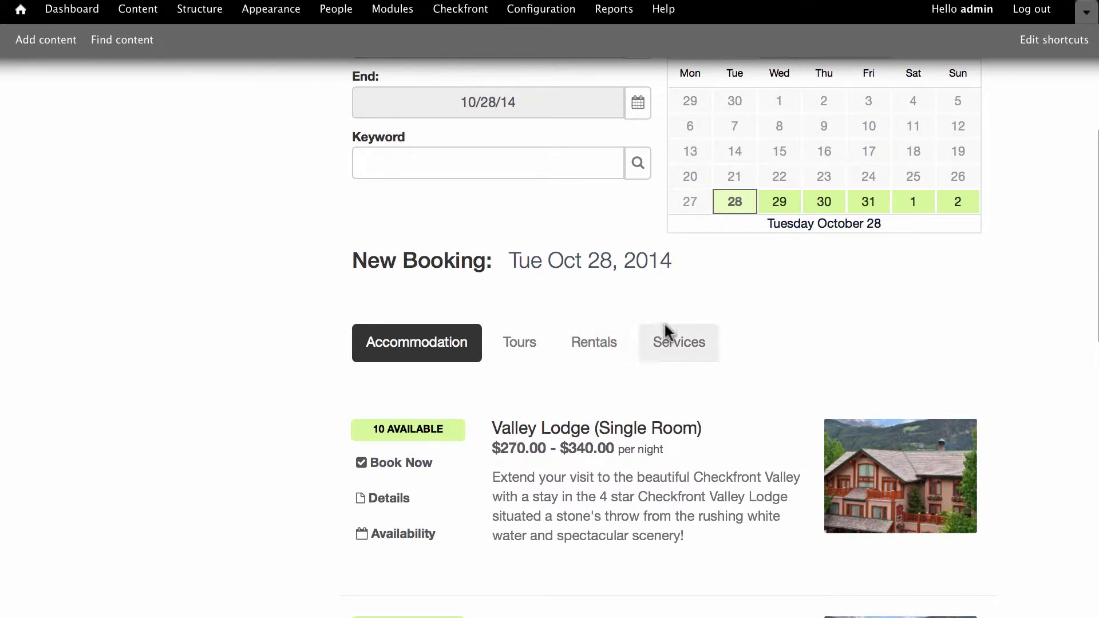
click(809, 197)
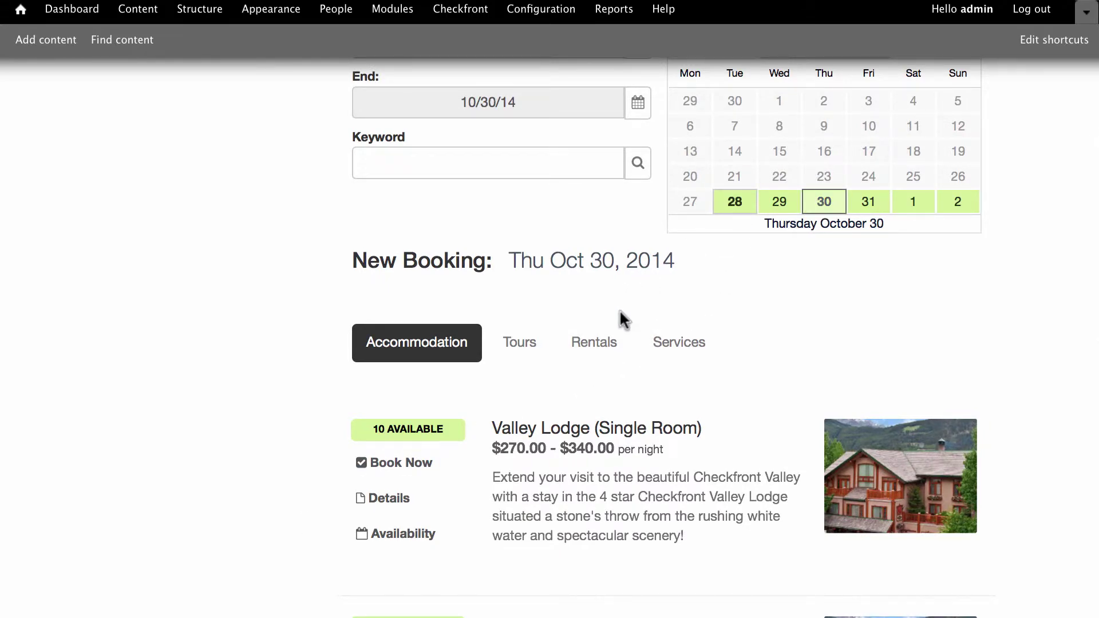
click(600, 342)
click(460, 344)
Step: Book the Valley Lodge single room, view its calendar and photos, and continue to guest details
click(406, 463)
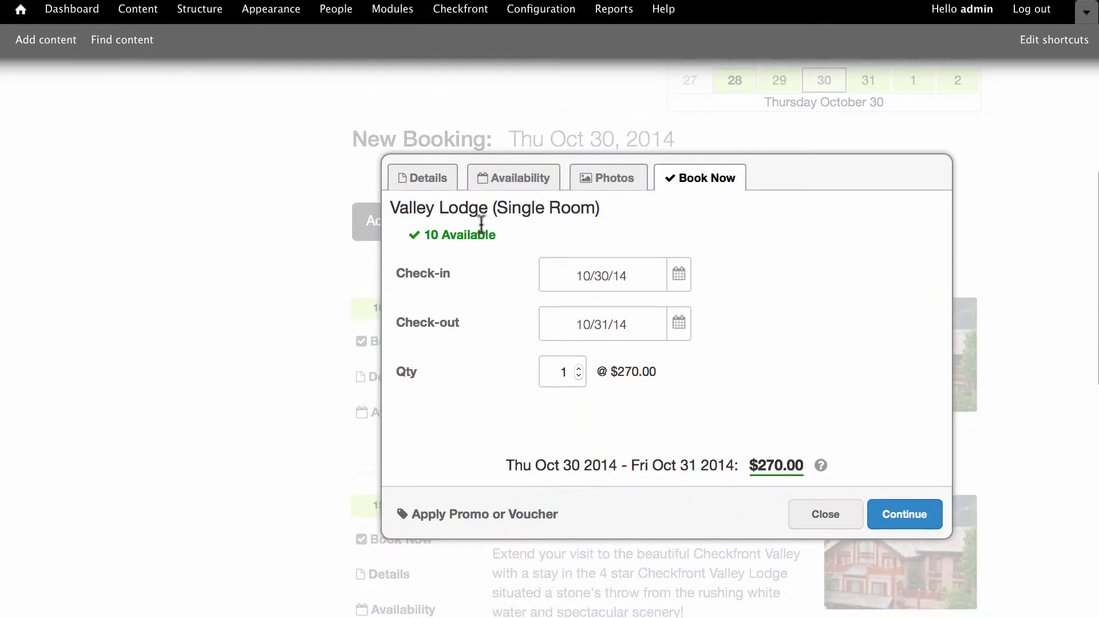
click(503, 188)
click(590, 183)
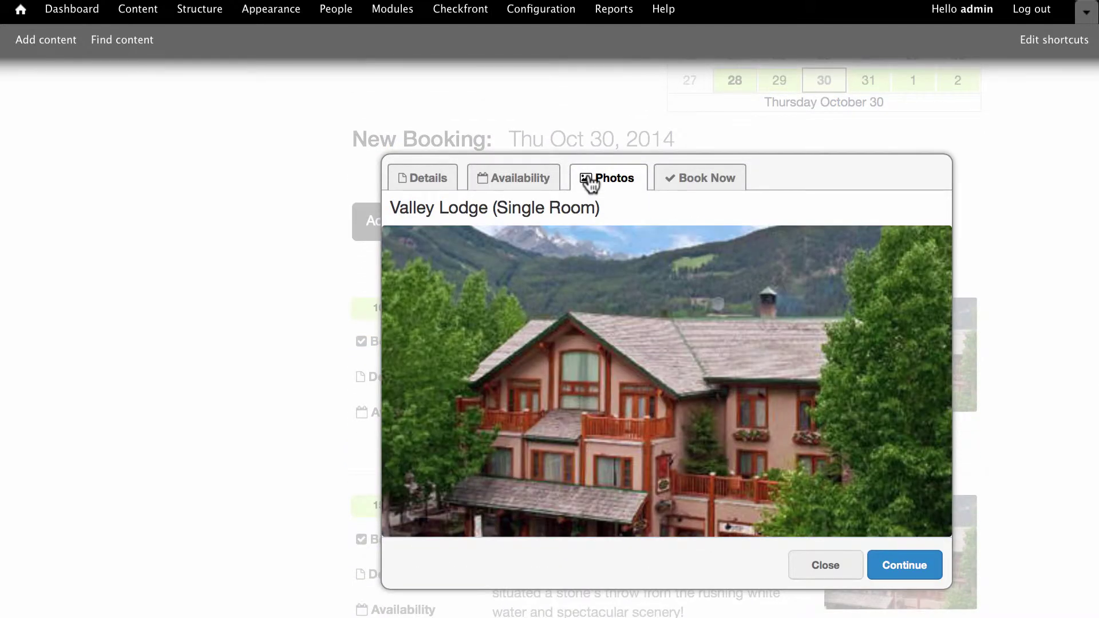
click(680, 179)
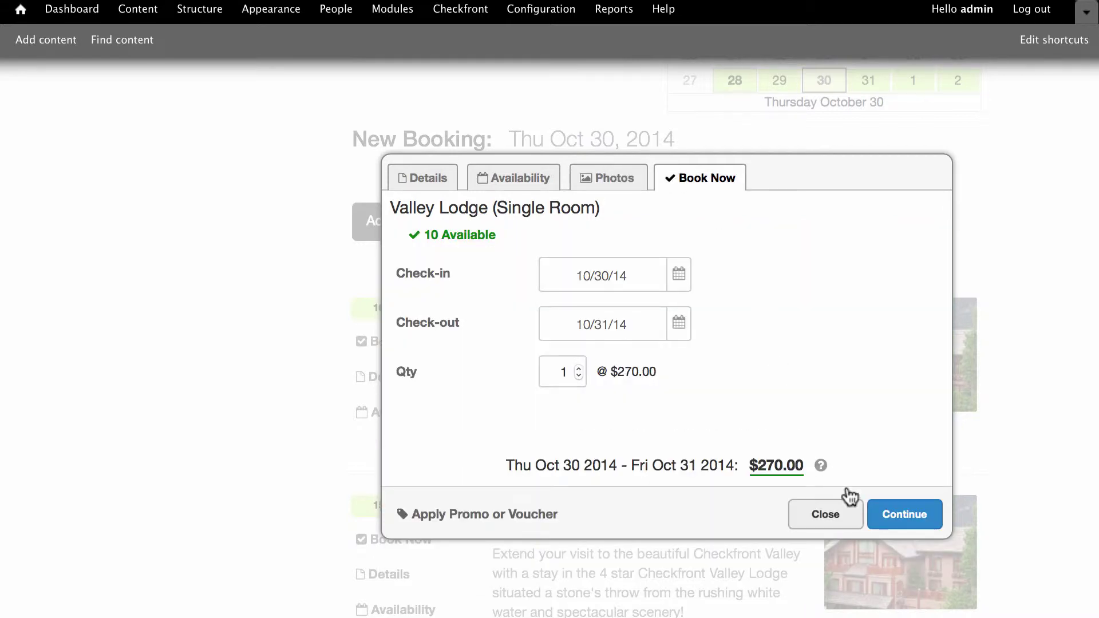
click(873, 522)
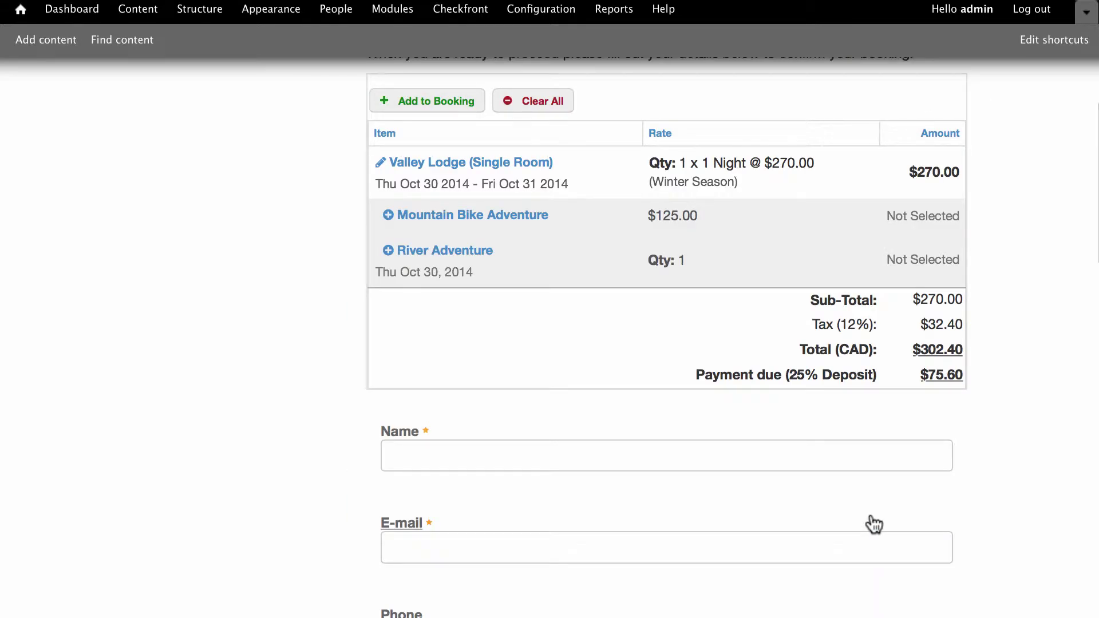
scroll(873, 522, up, 3)
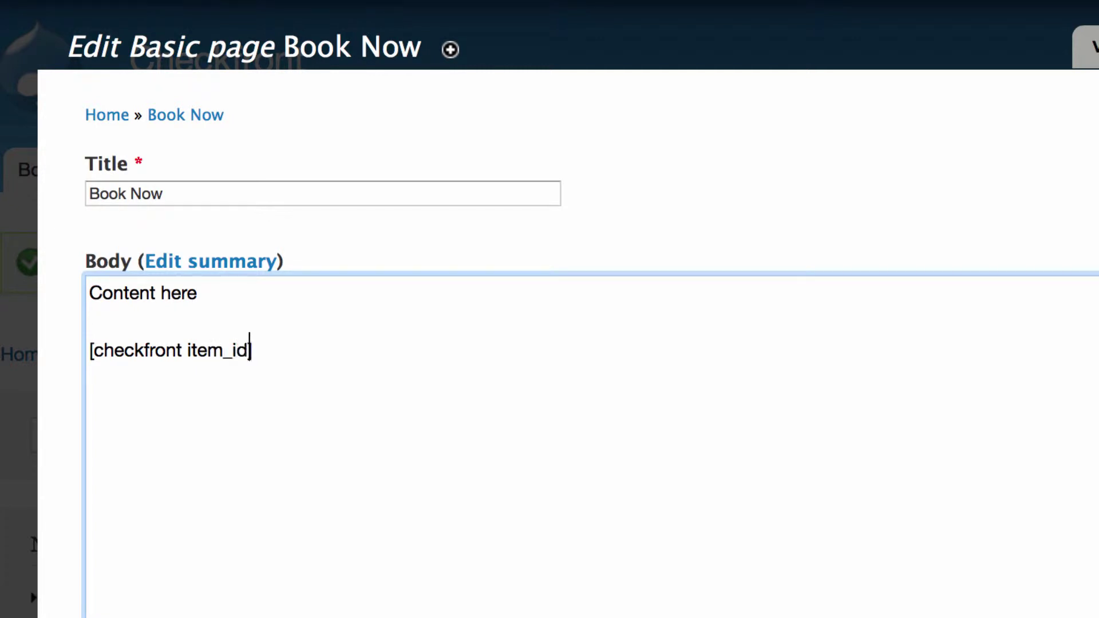
Step: Add item_id=90 to the [checkfront] shortcode and scroll to check the Luxury Suite listing
text(item_id=90)
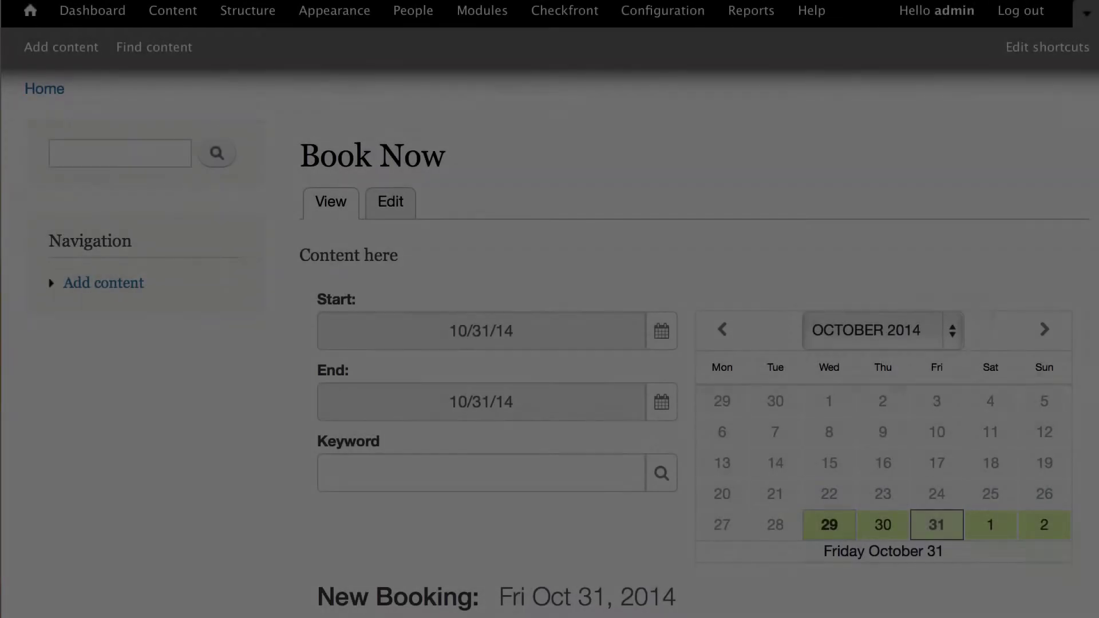
scroll(549, 344, down, 5)
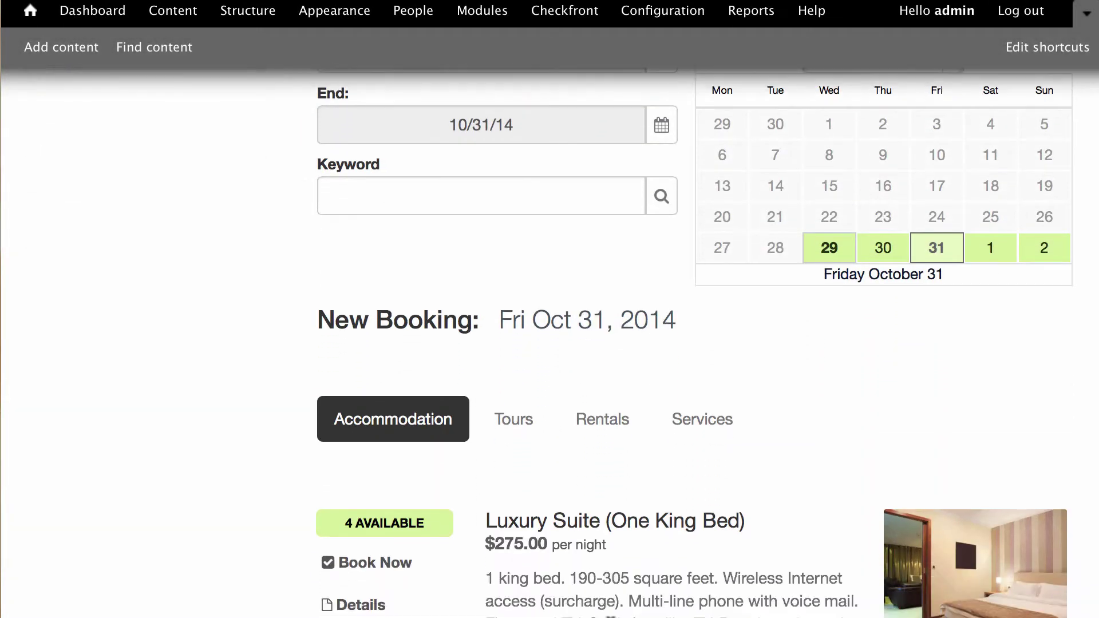
scroll(550, 343, down, 2)
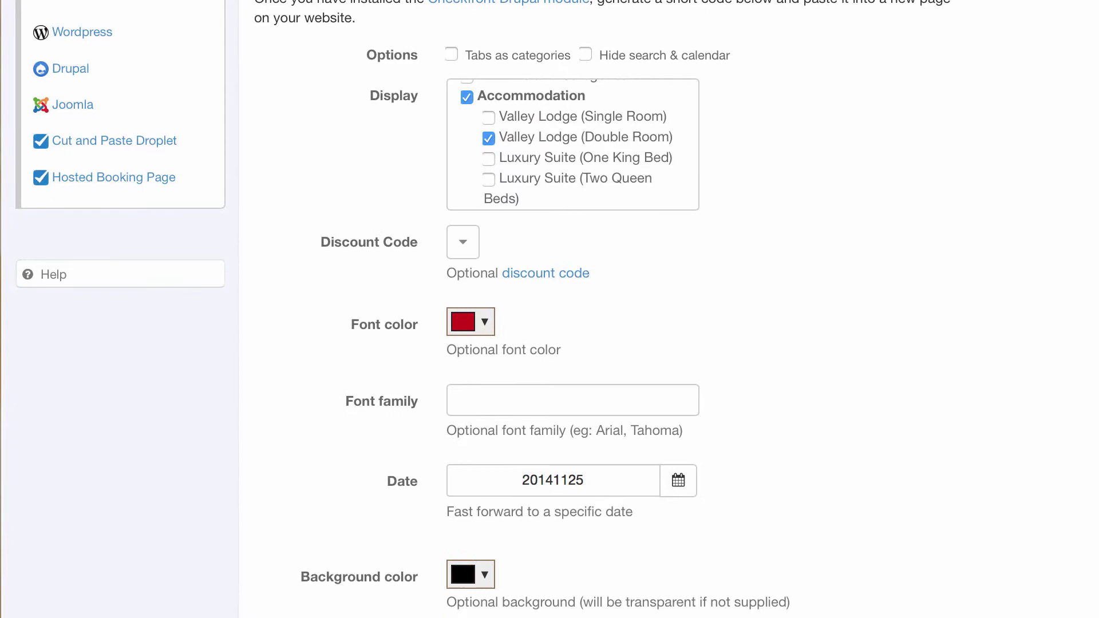
Step: Scroll through the generator's extra options, the Drupal shortcode docs, and the Luxury Suite page
scroll(327, 615, down, 8)
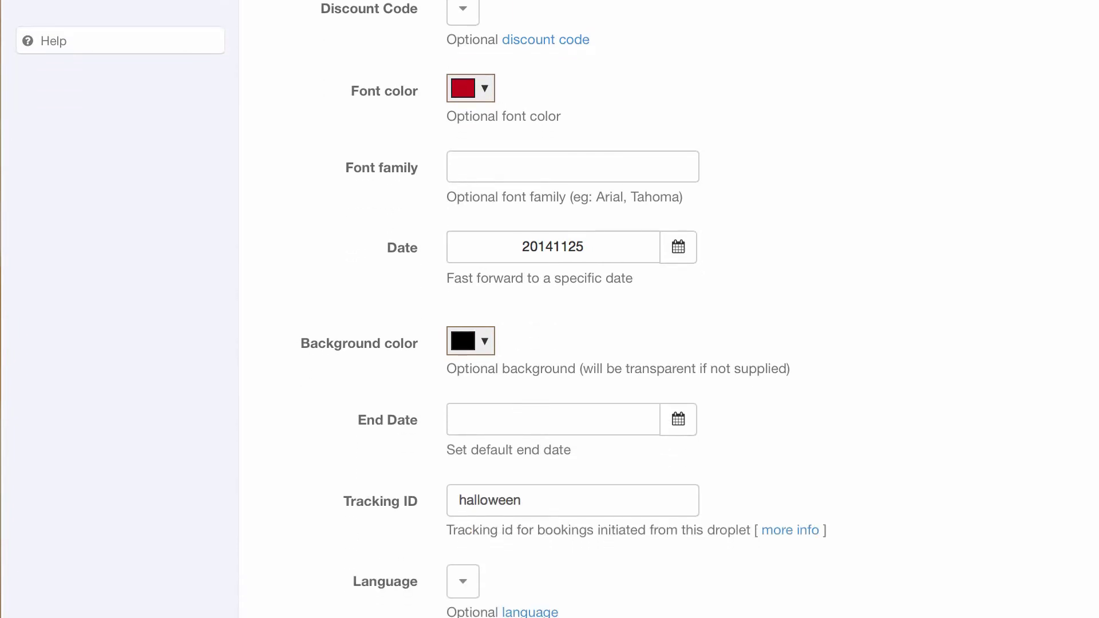
scroll(327, 607, down, 4)
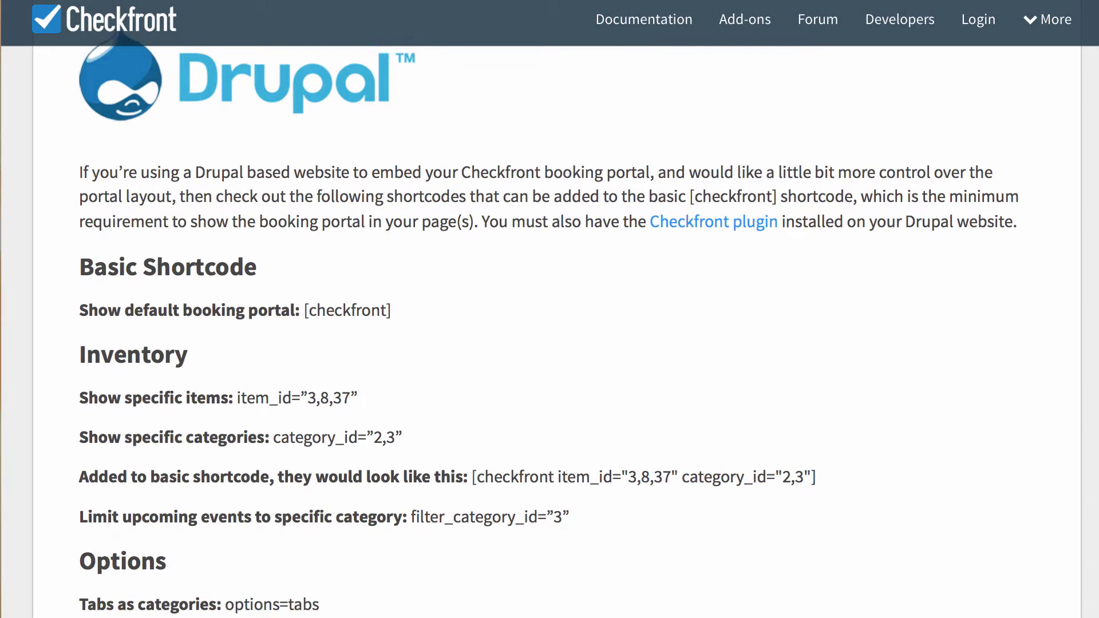
scroll(550, 332, down, 2)
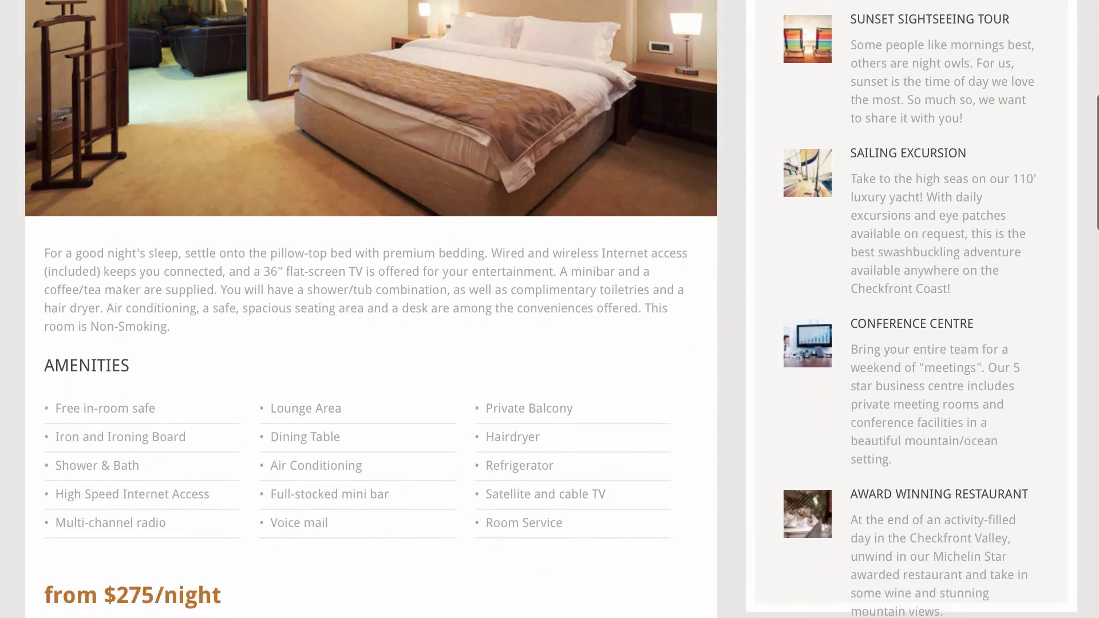
Step: Scroll to Book a Room, showing Luxury Suite (One King Bed) at $275.00/night
scroll(549, 309, down, 5)
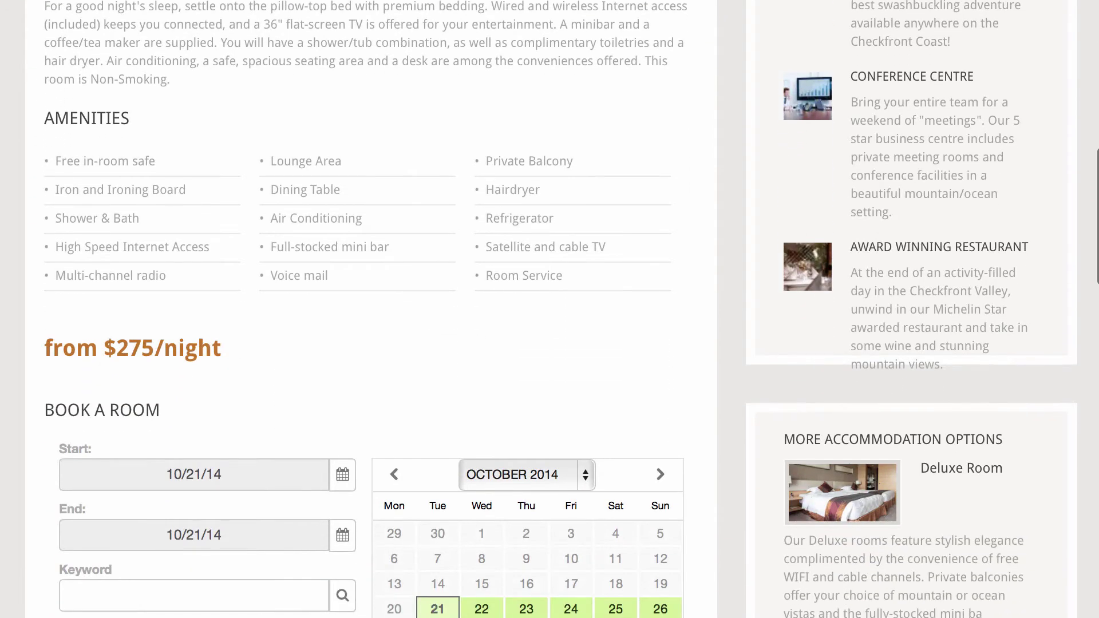
scroll(549, 309, down, 5)
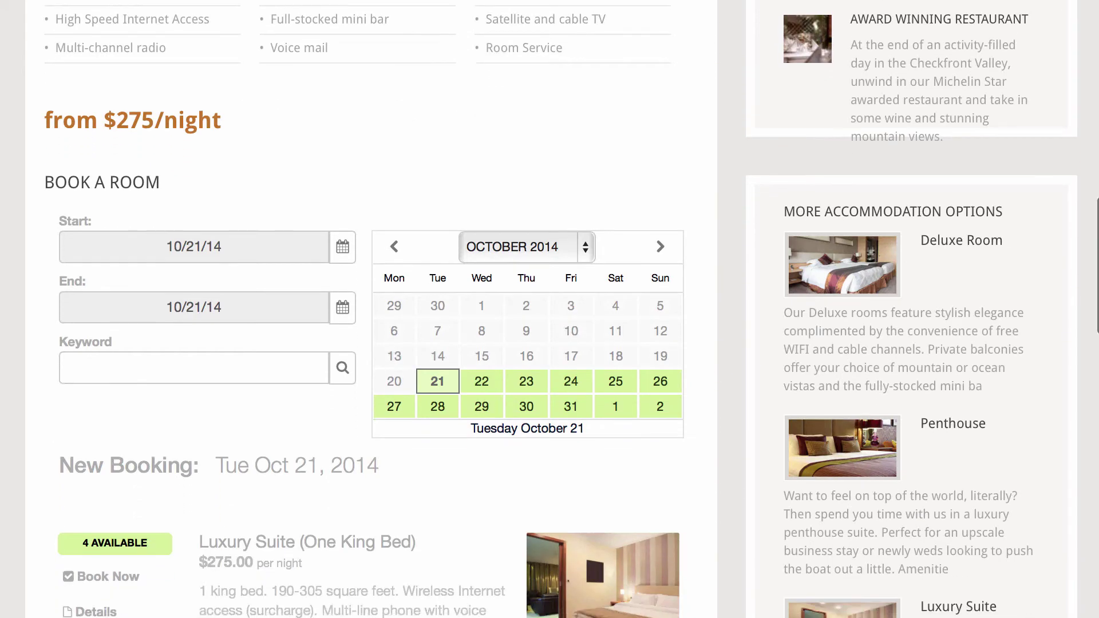
scroll(550, 309, down, 3)
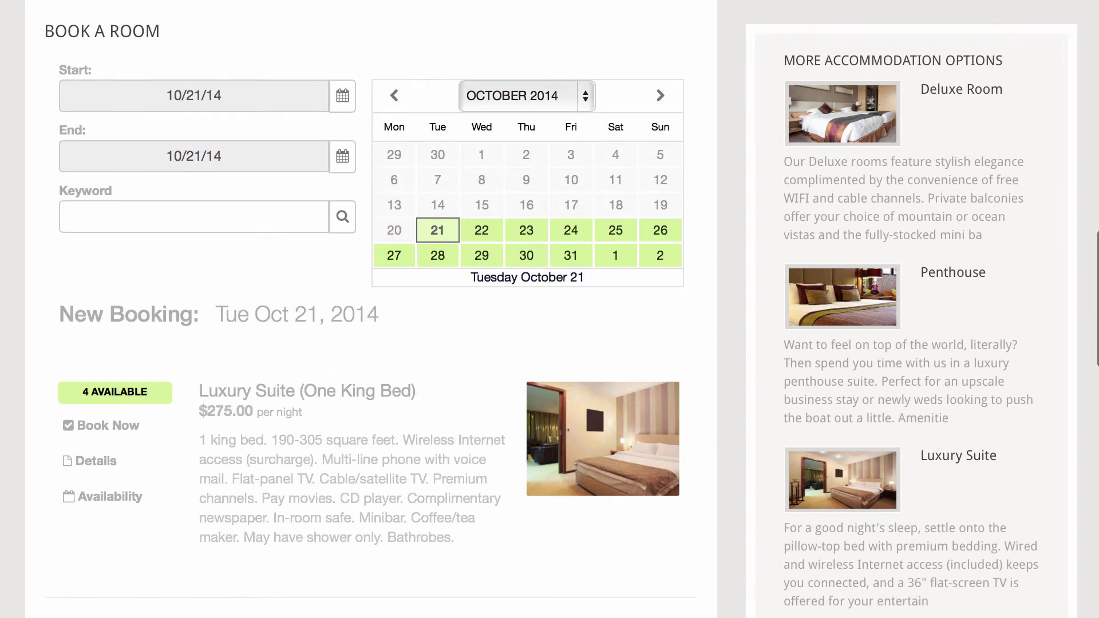